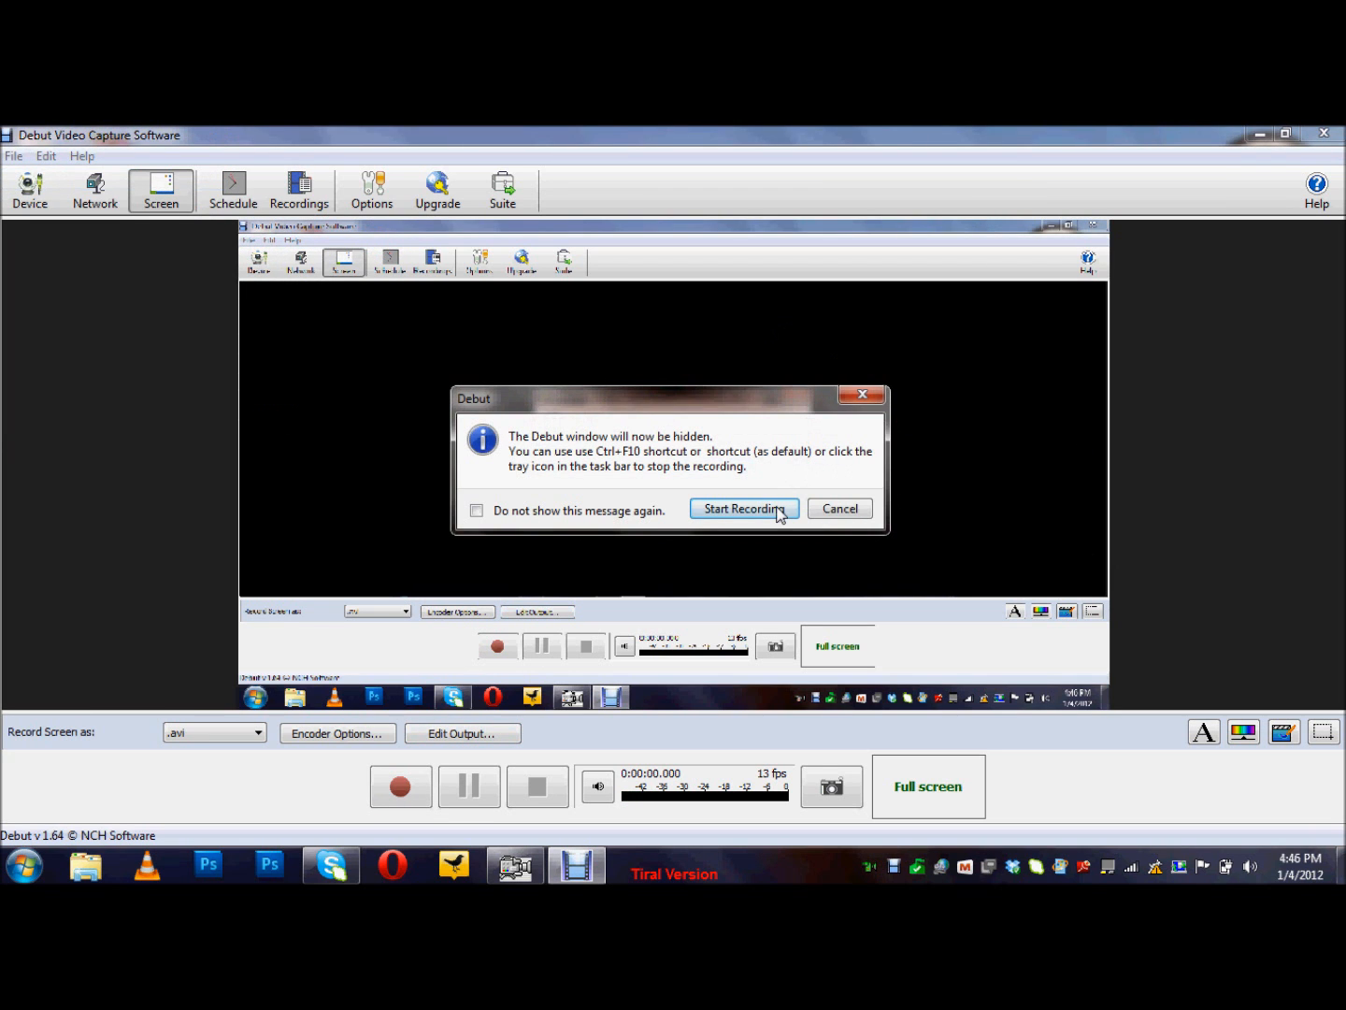
Step: Start the Debut screen recording from its confirmation dialog
click(776, 511)
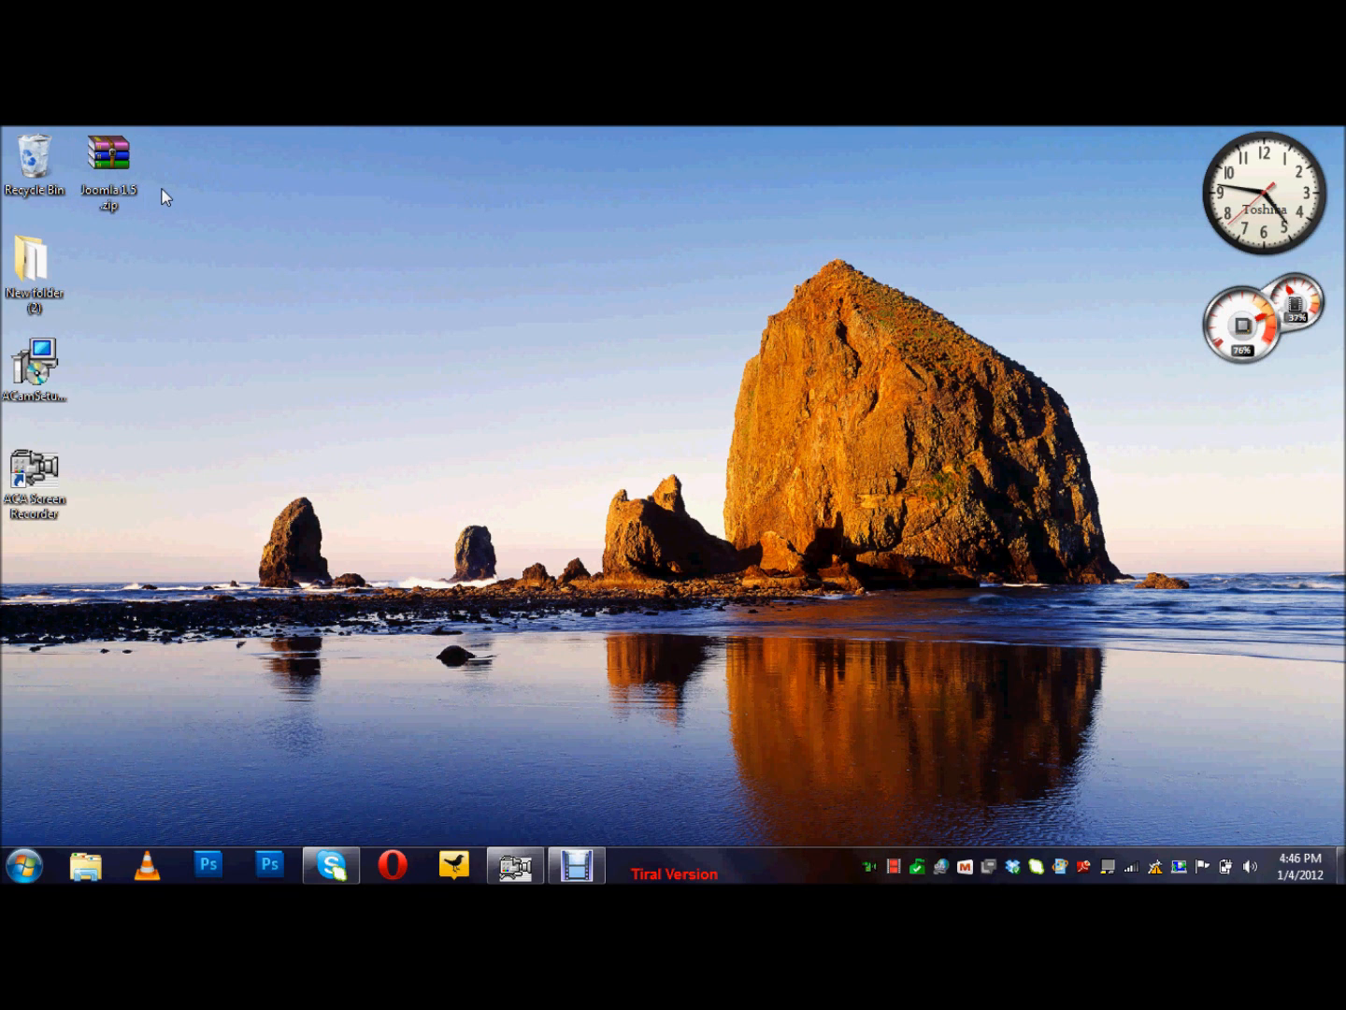
right_click(114, 176)
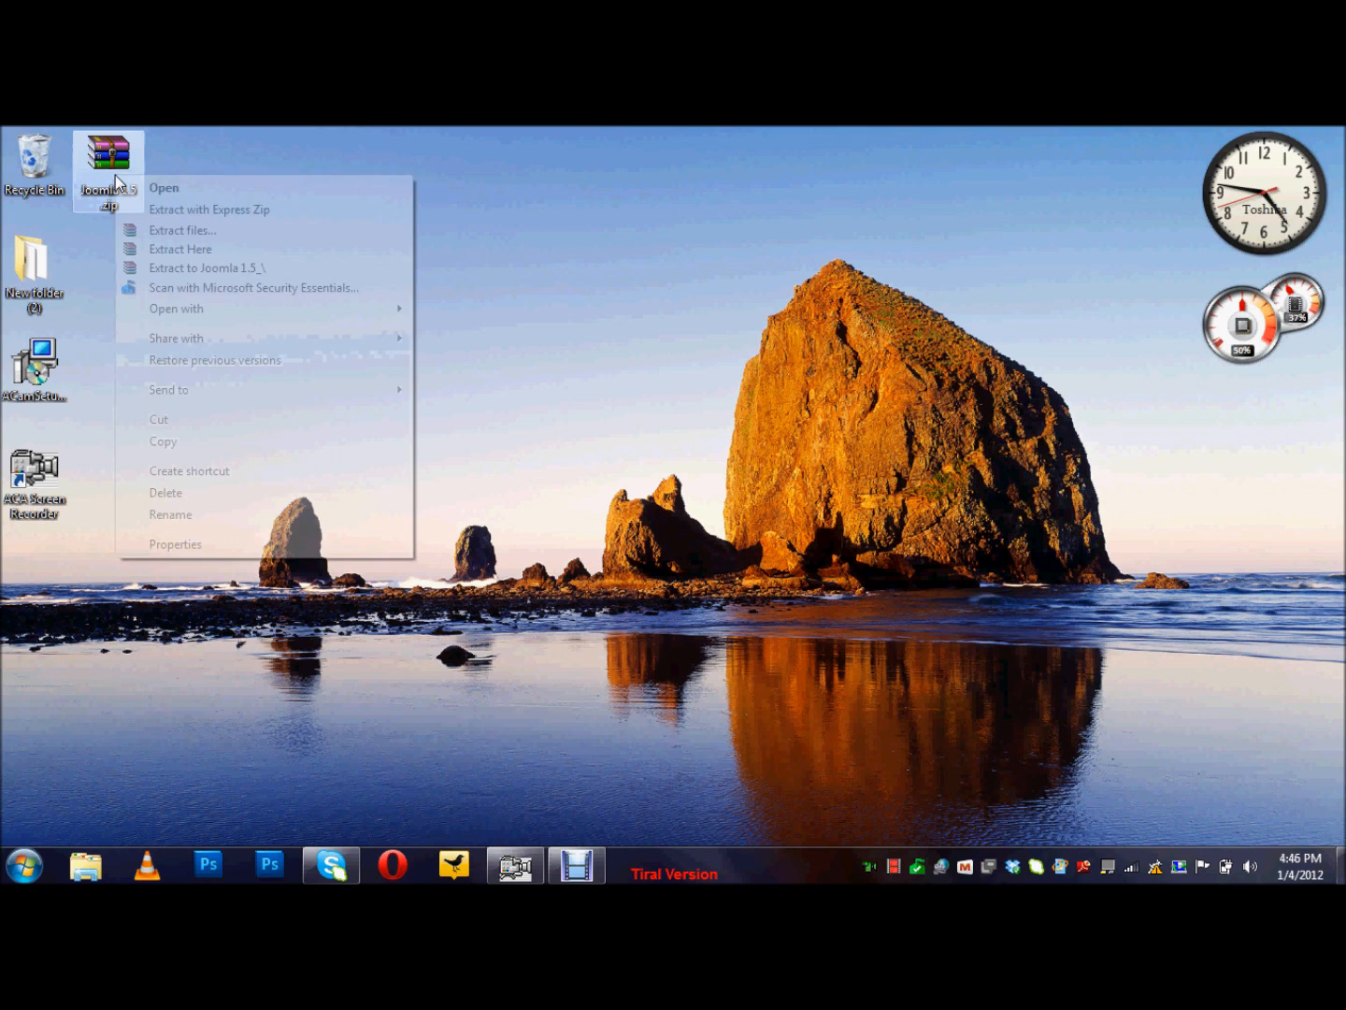
click(221, 435)
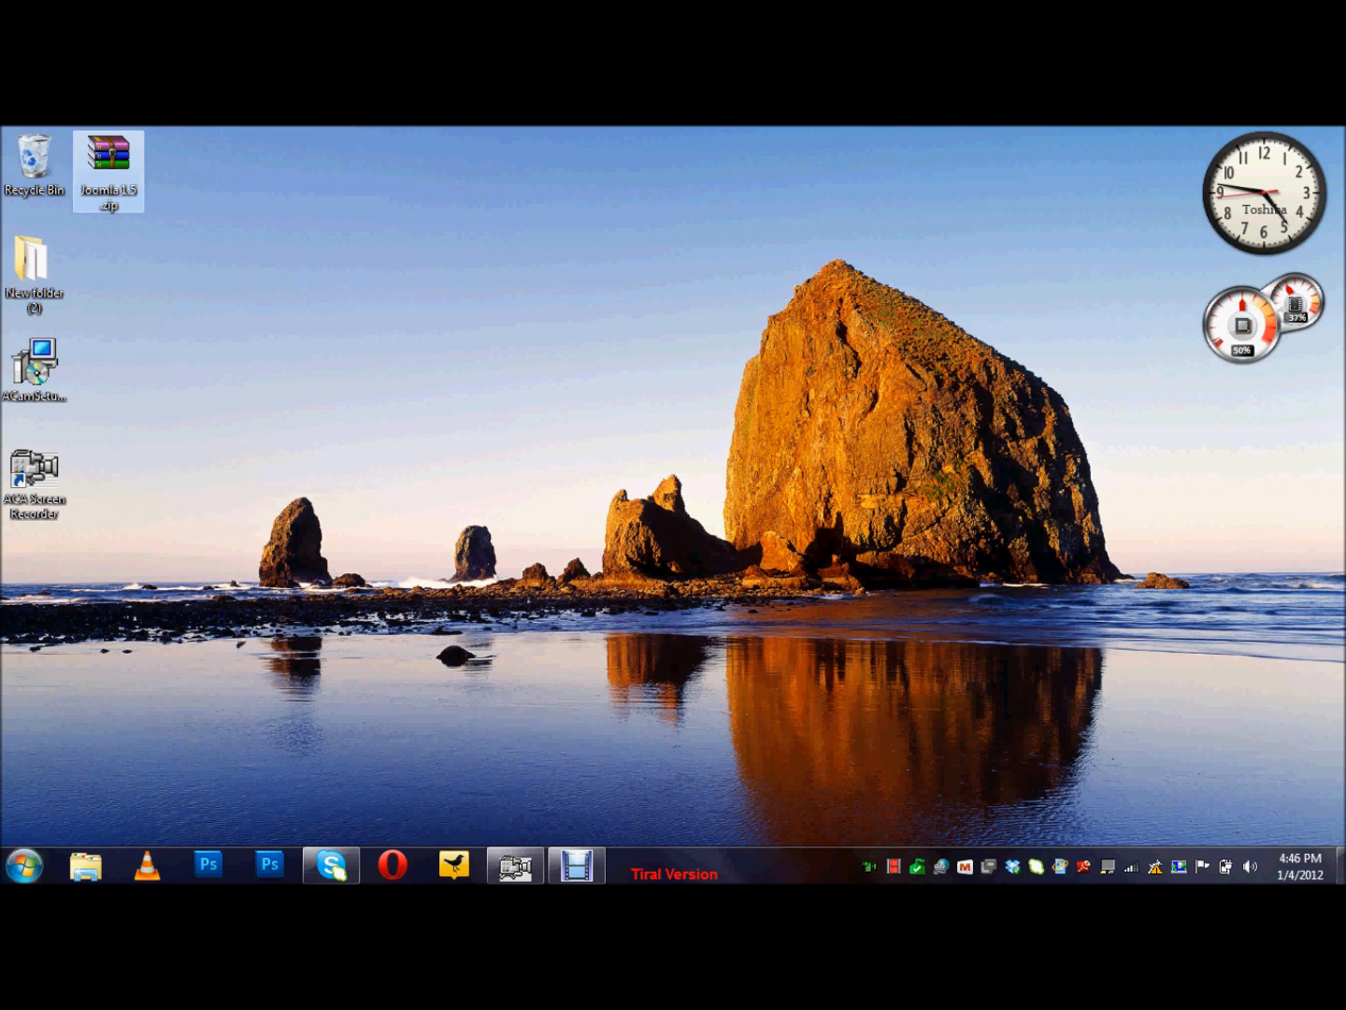
key(super)
click(308, 566)
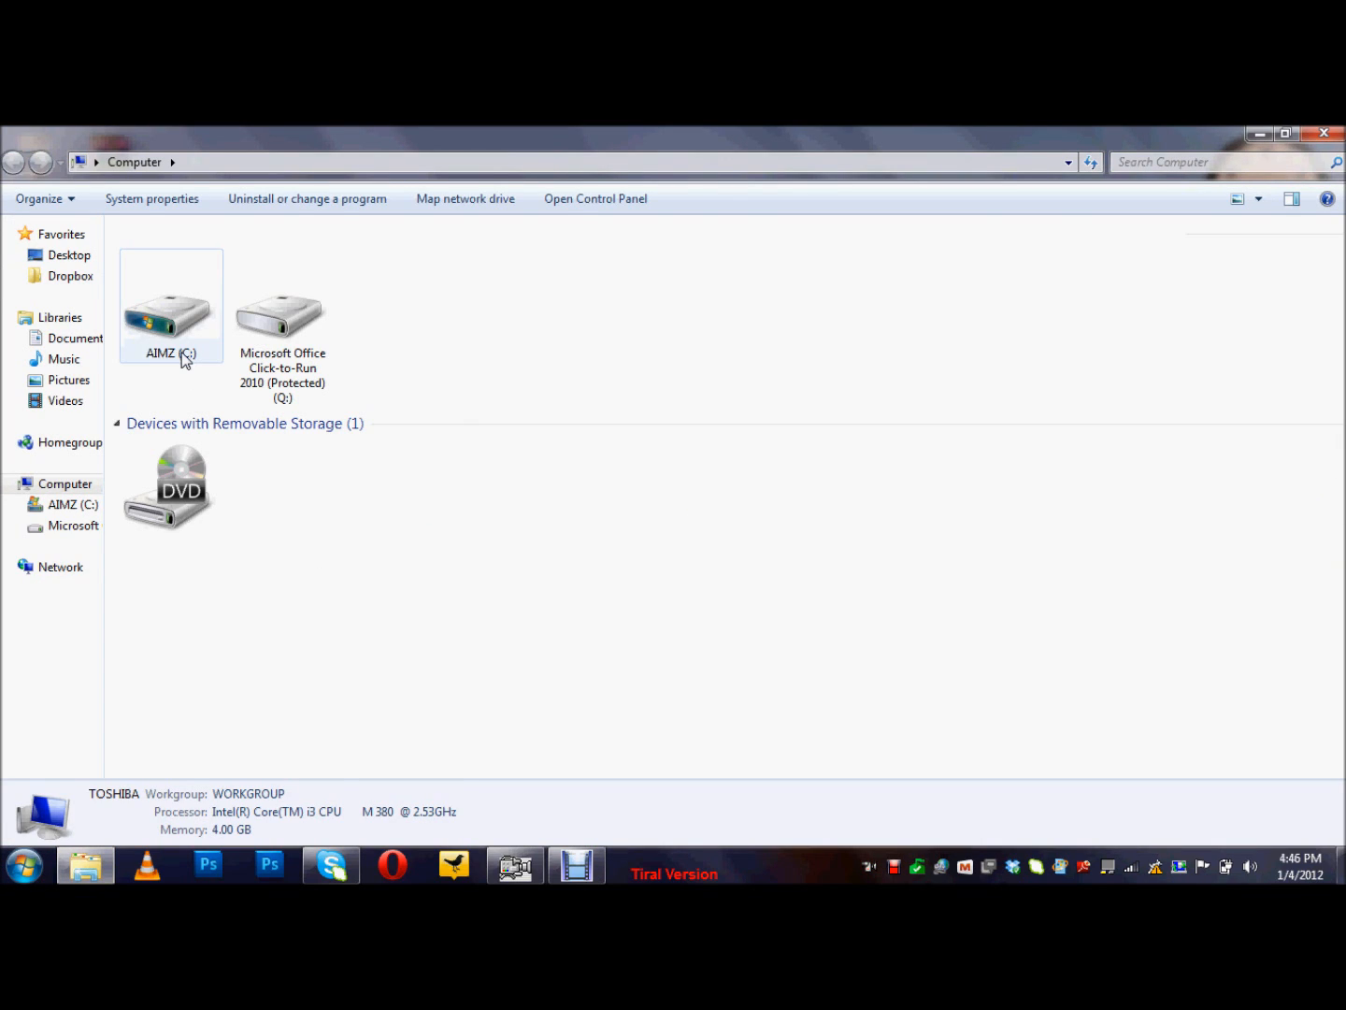
double_click(185, 358)
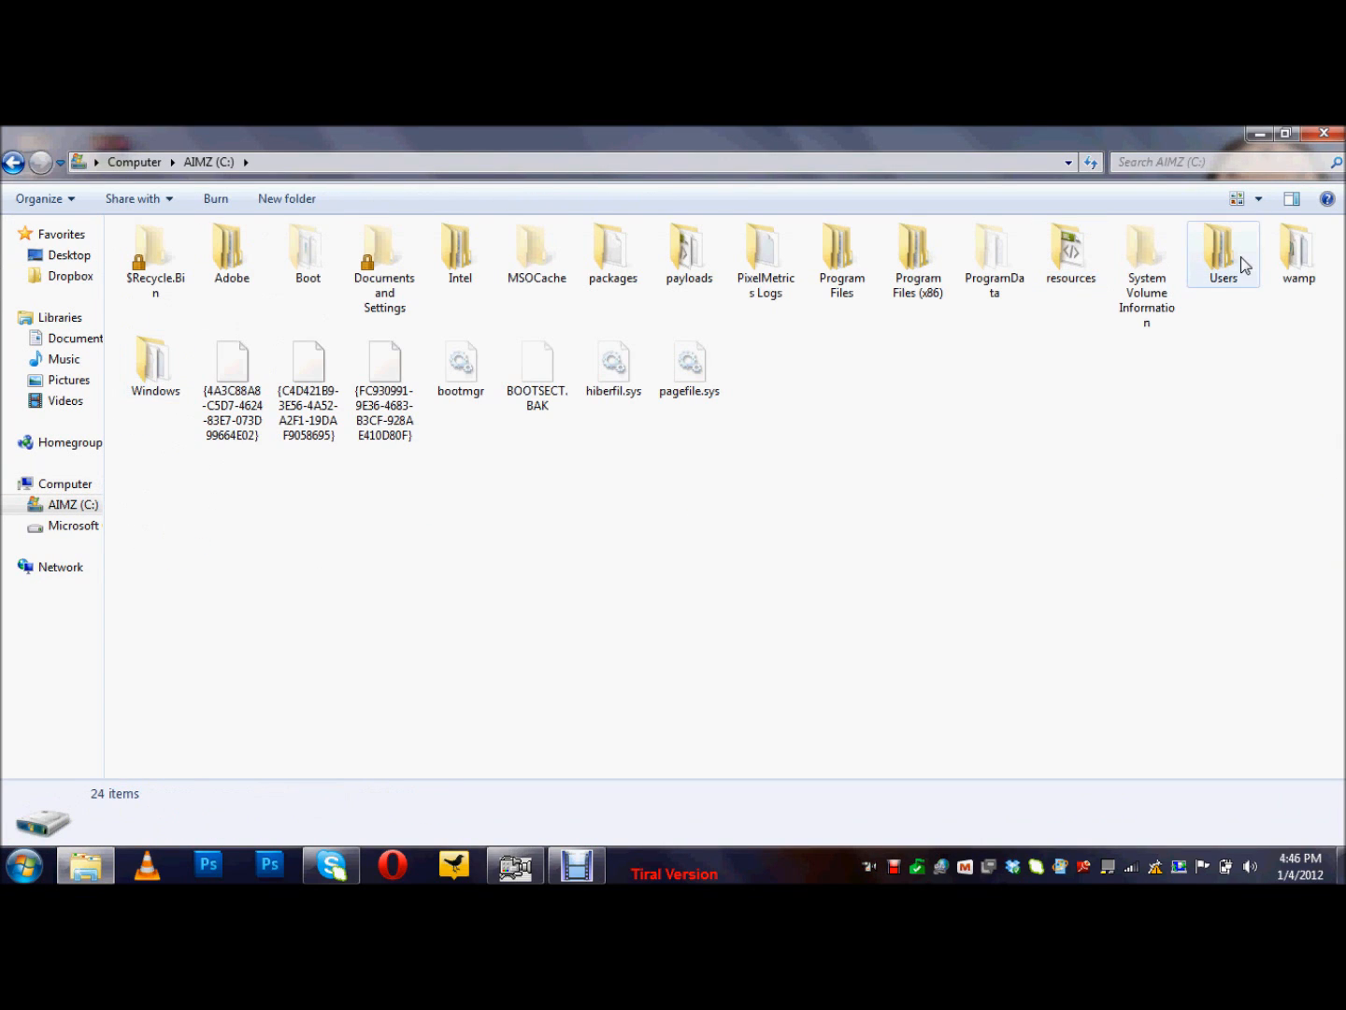
double_click(1304, 266)
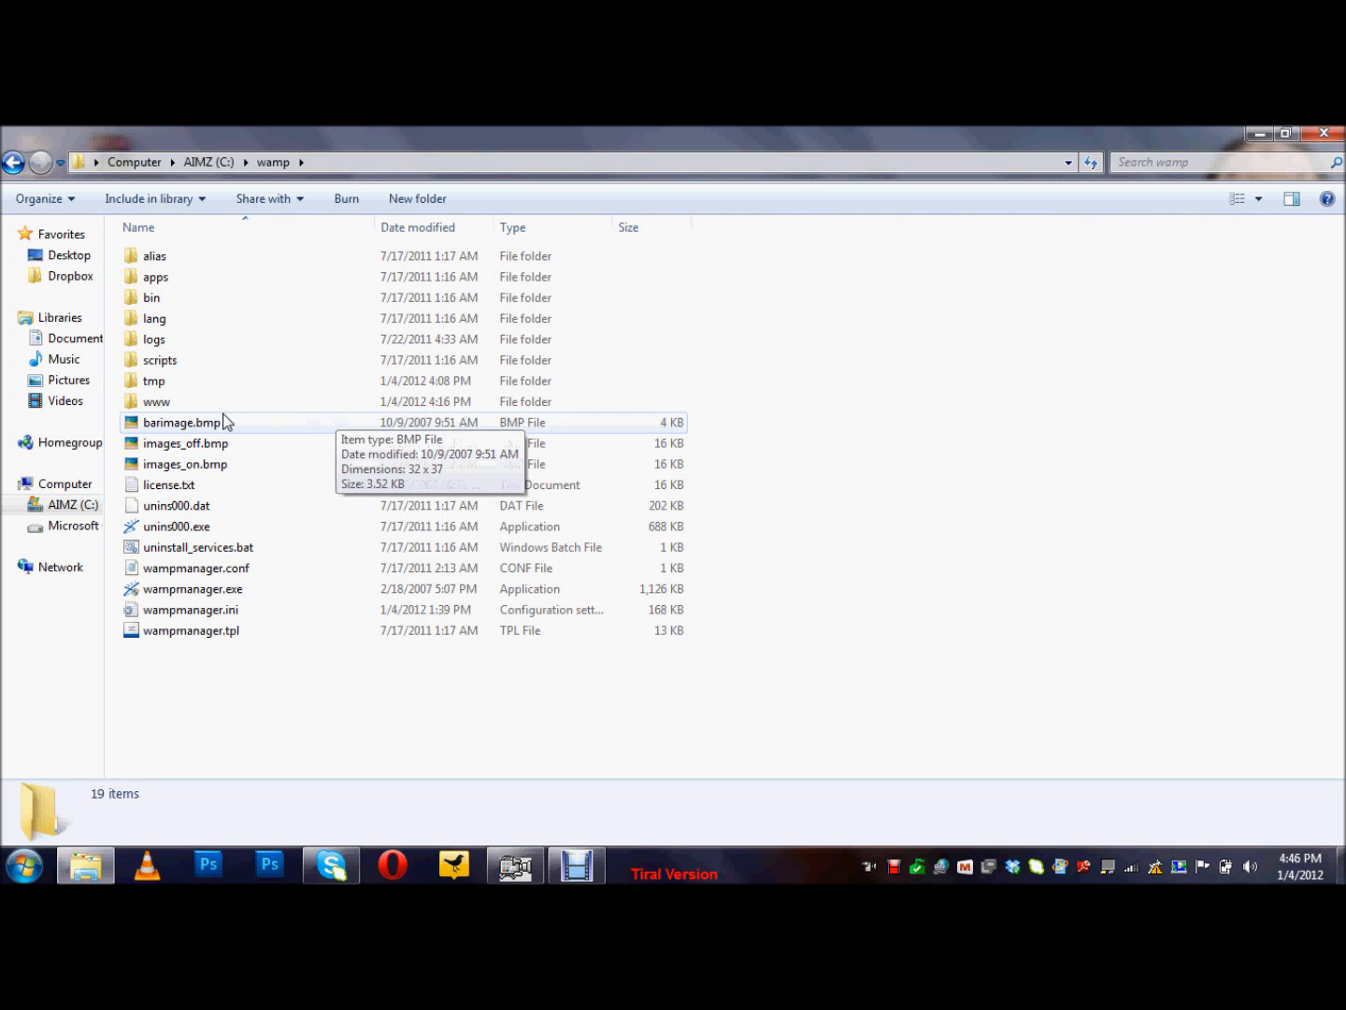
double_click(169, 402)
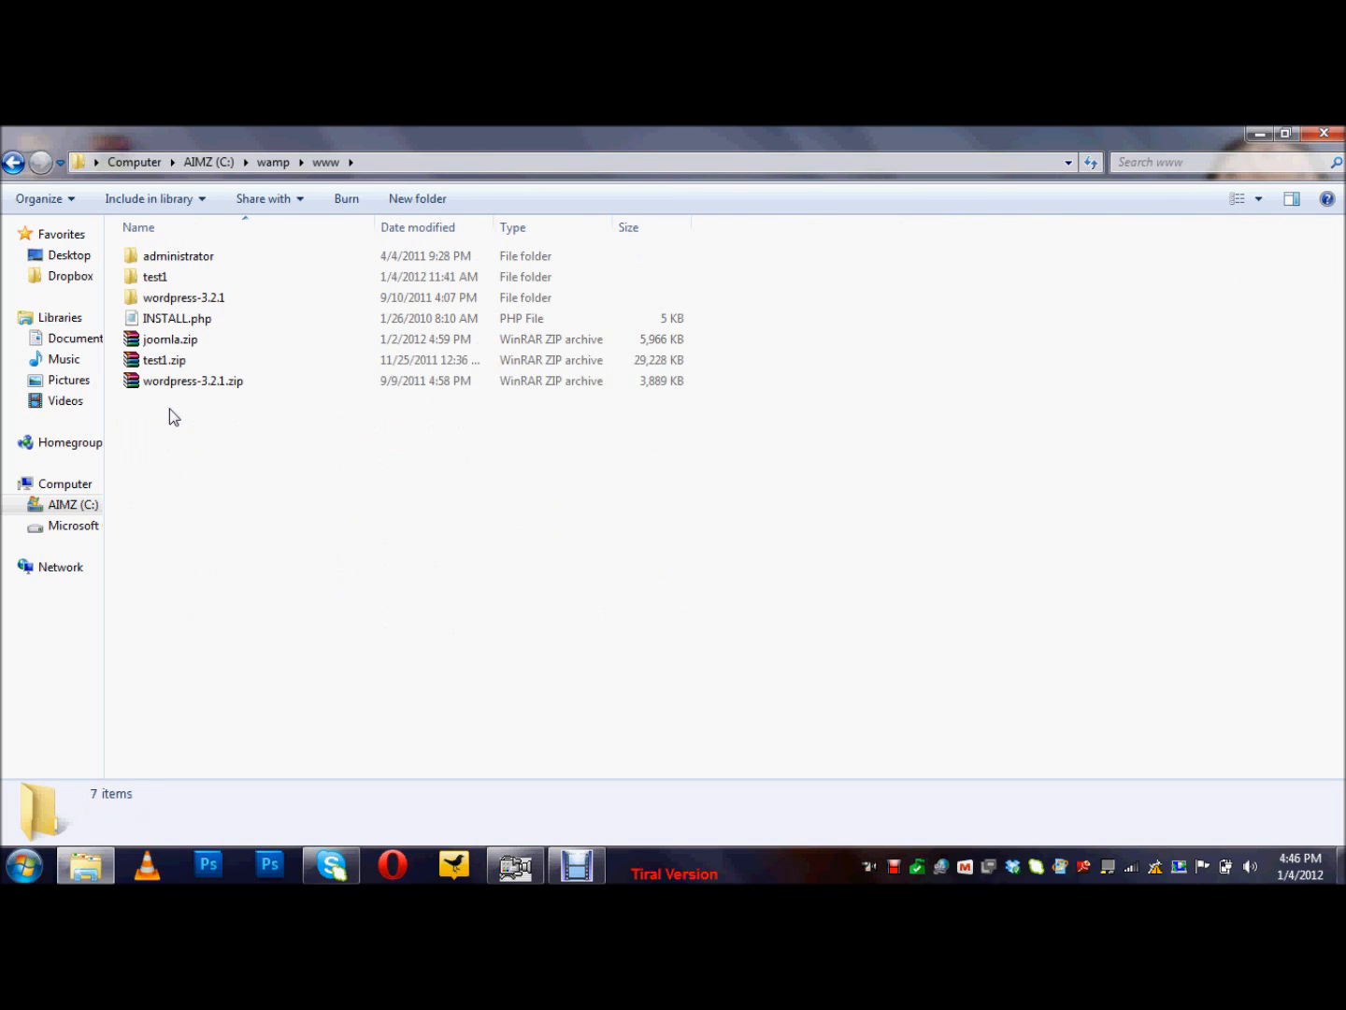
right_click(169, 407)
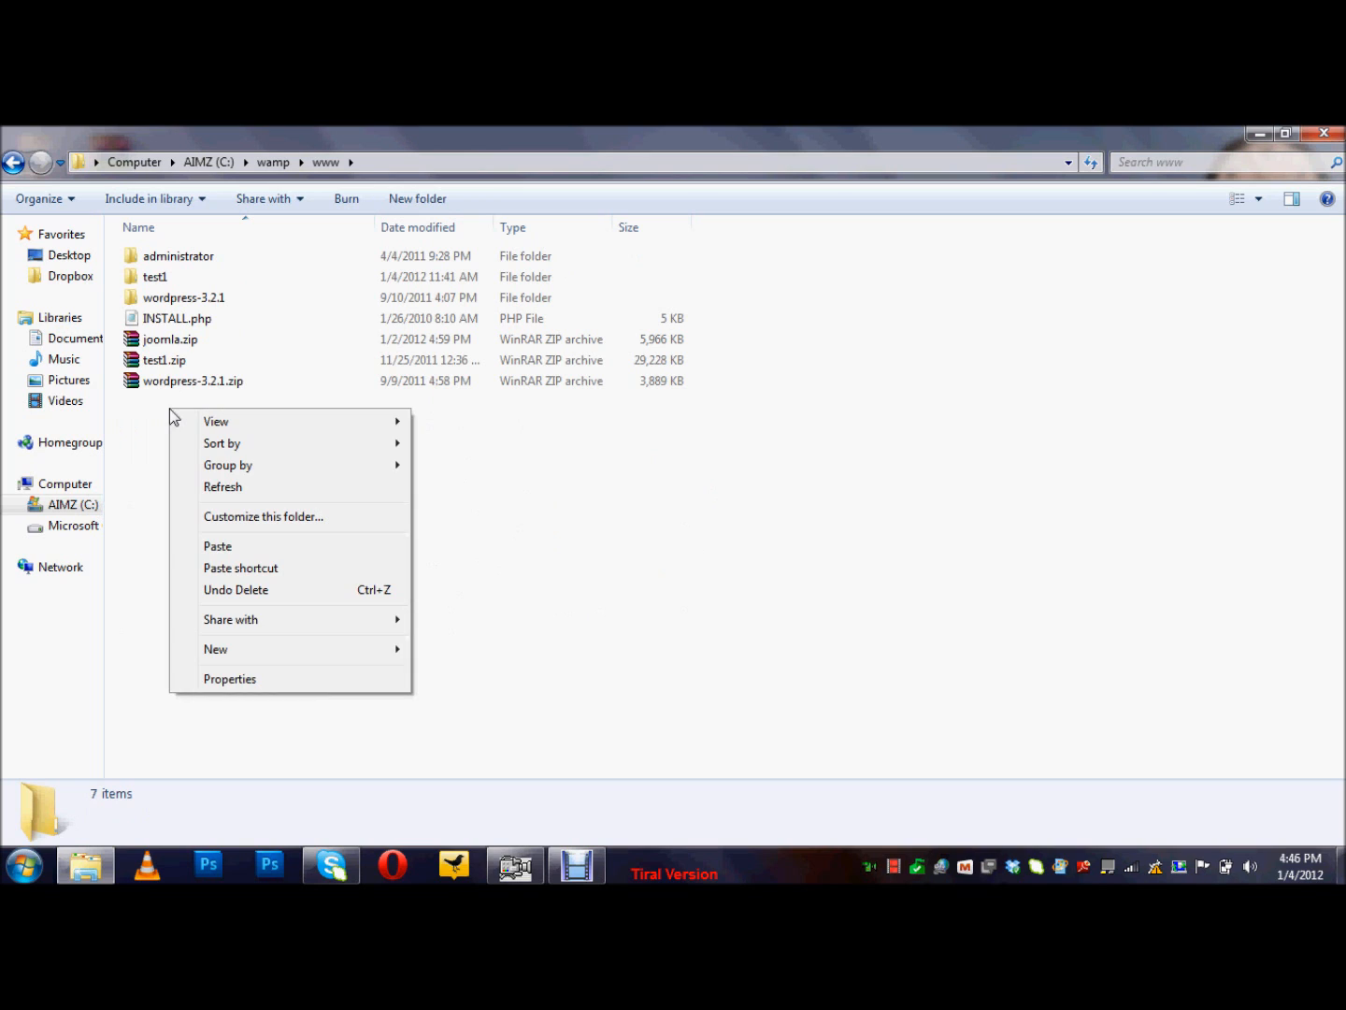
click(217, 547)
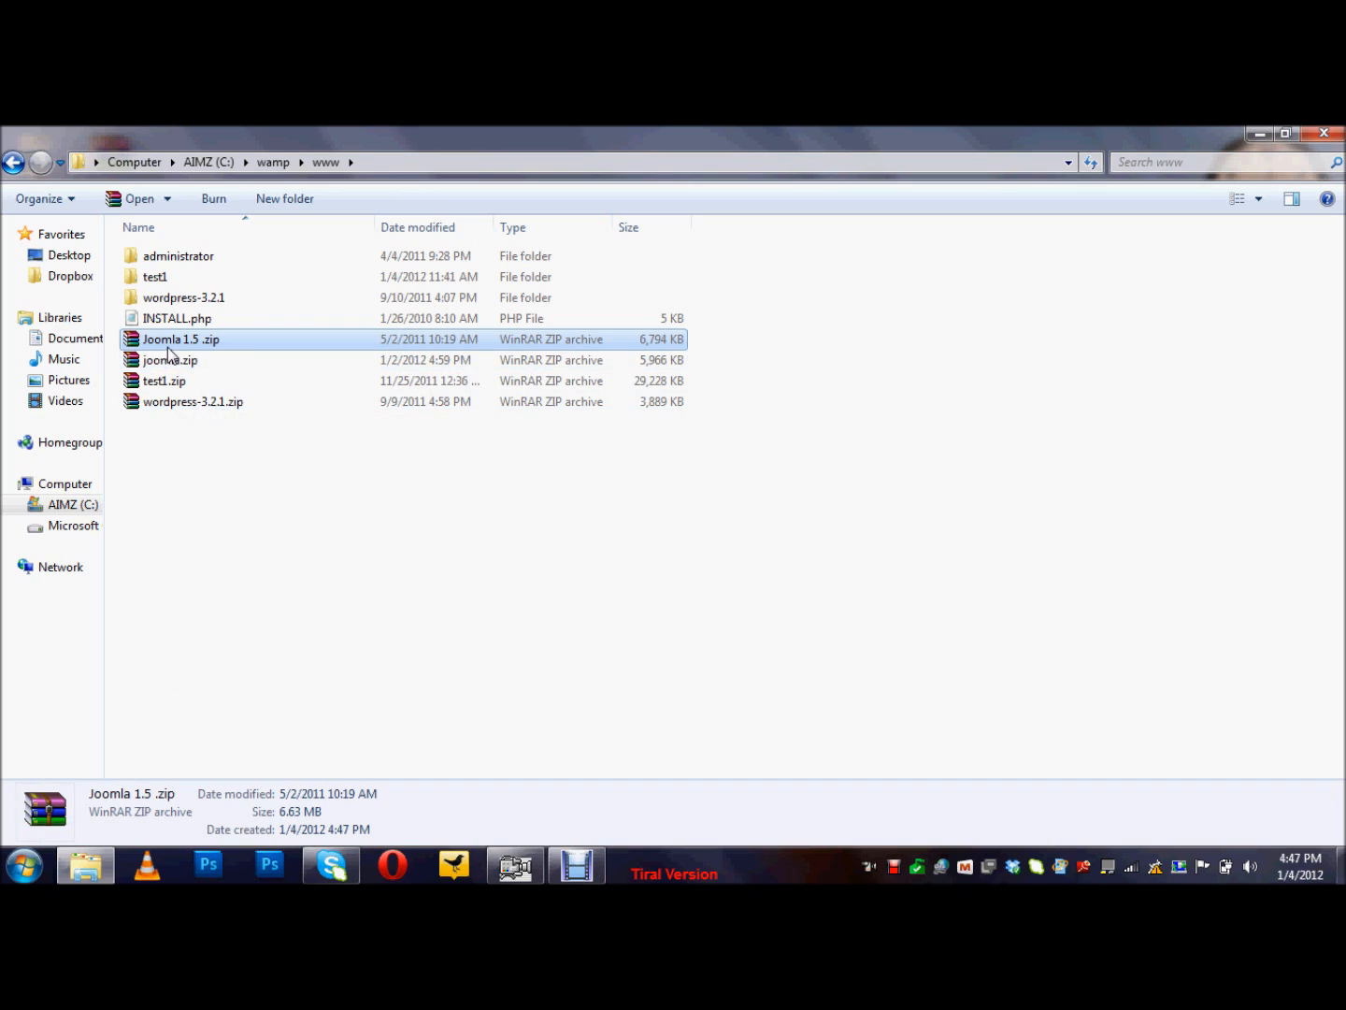
right_click(161, 342)
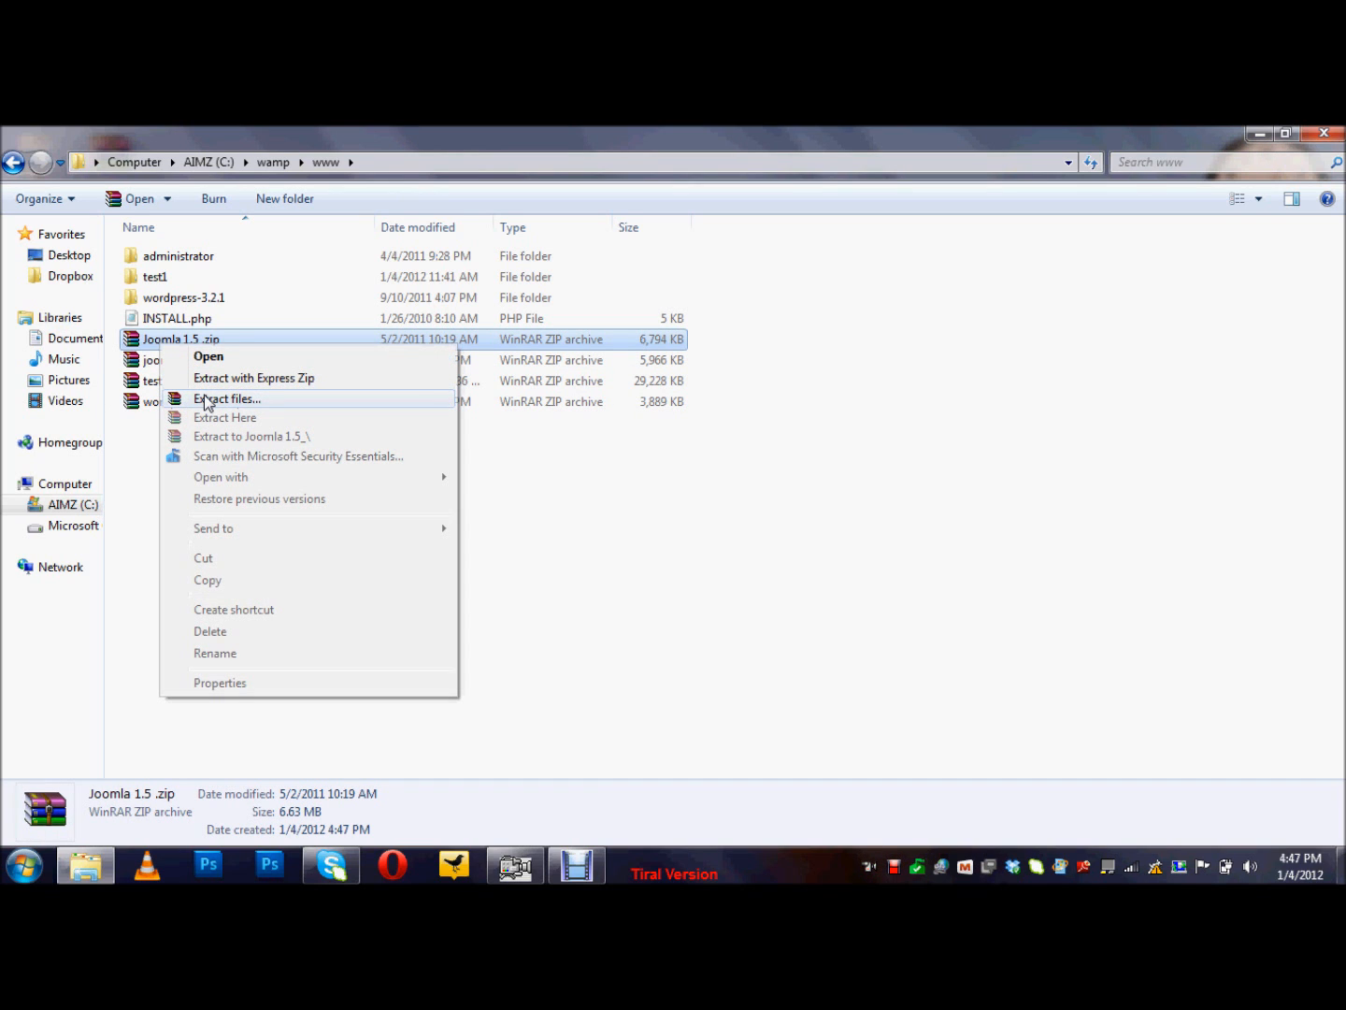
click(207, 400)
click(737, 700)
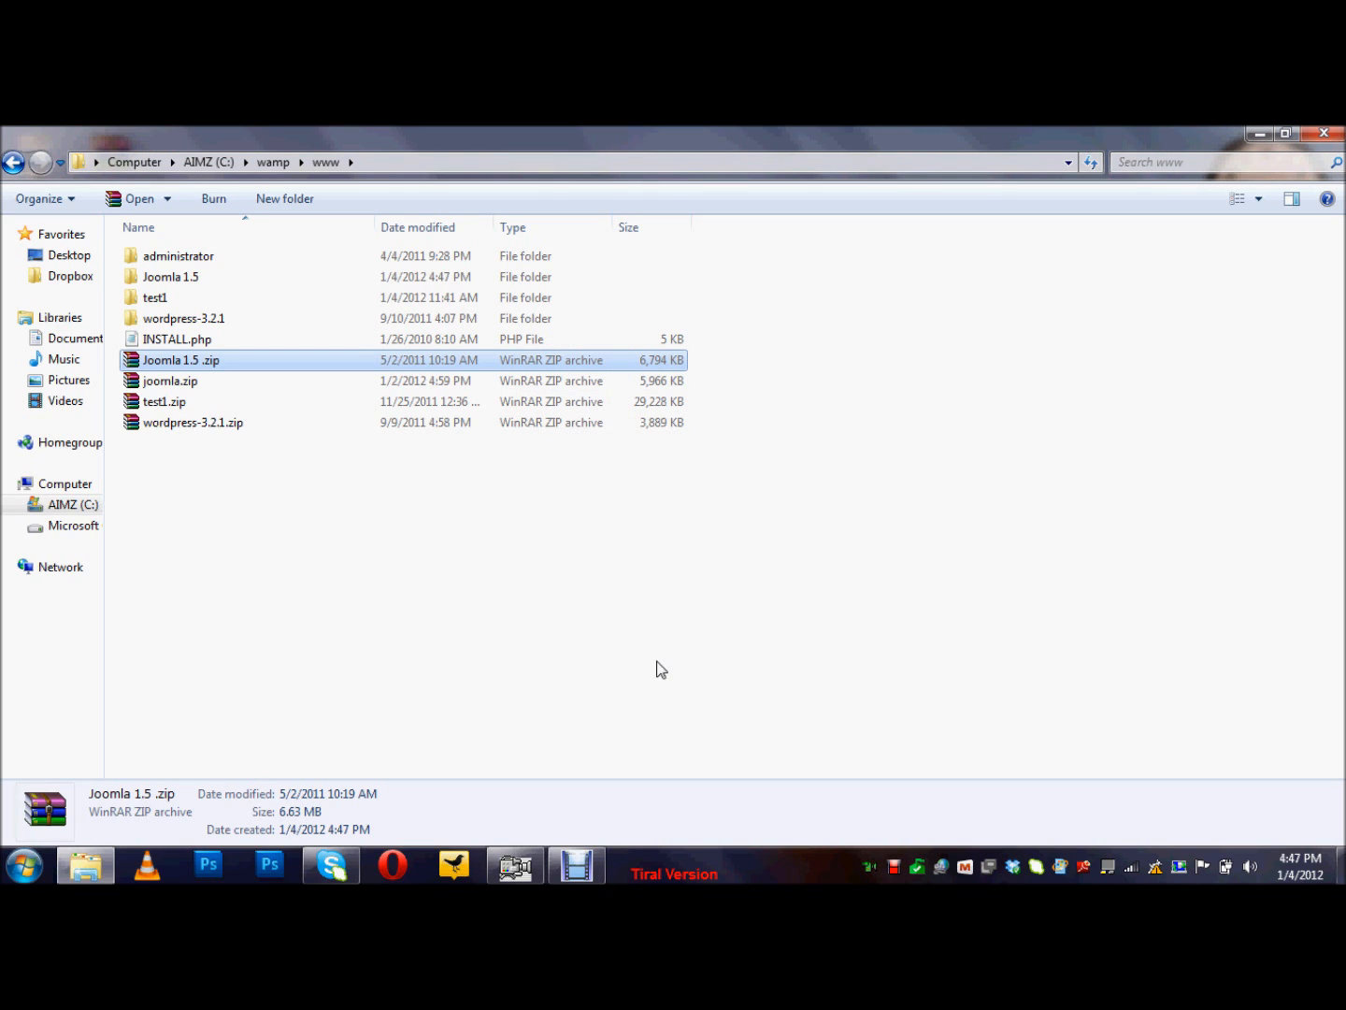
Step: Launch WampServer from the Start search and open phpMyAdmin from its tray menu
click(285, 521)
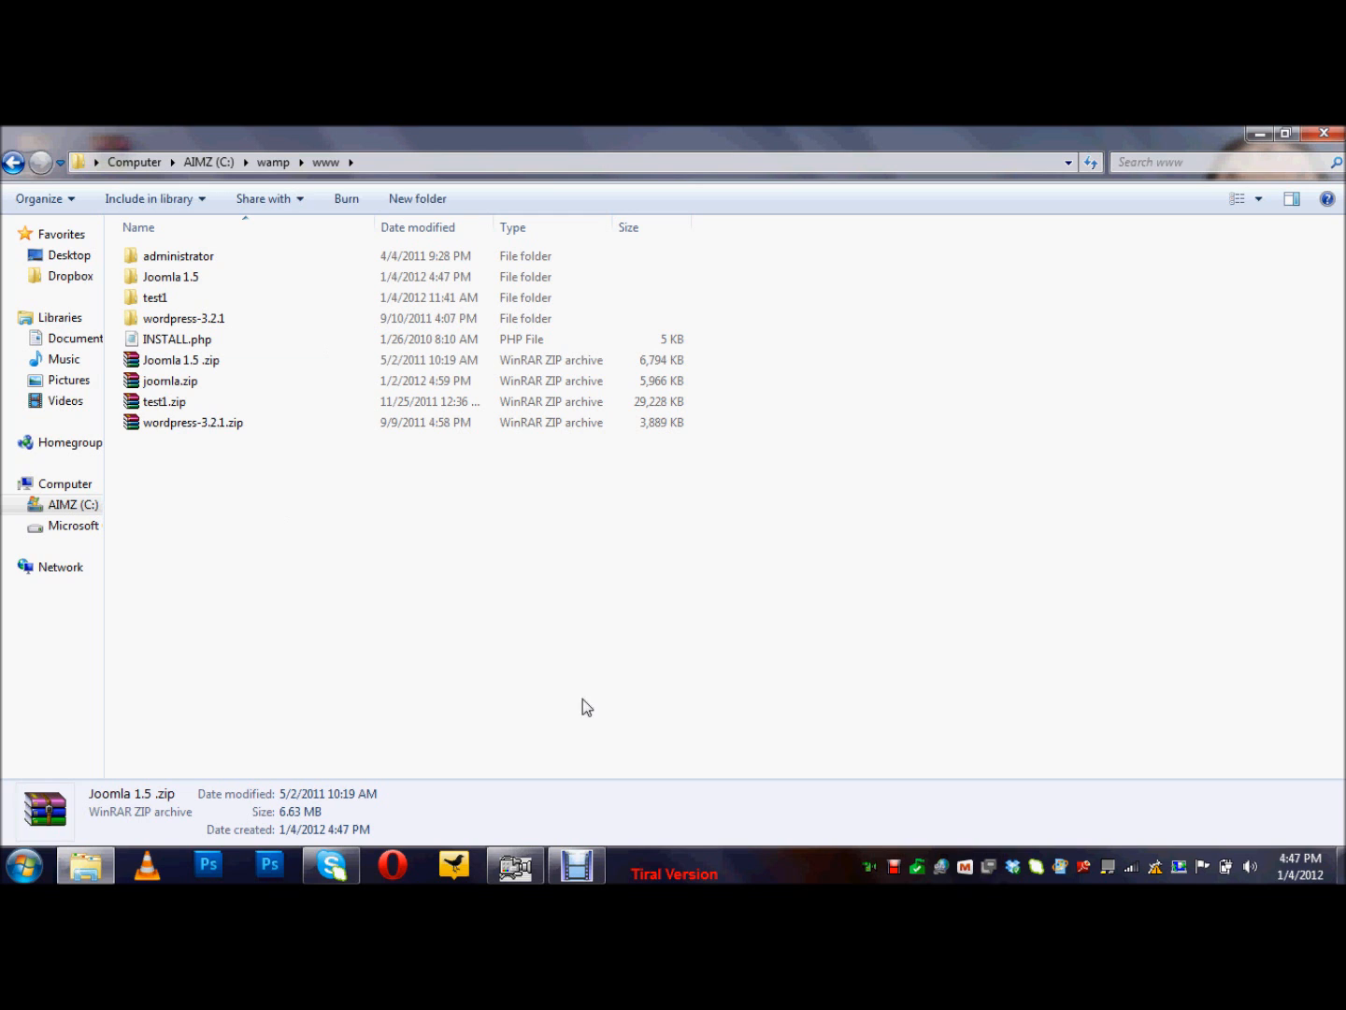
click(85, 866)
click(24, 866)
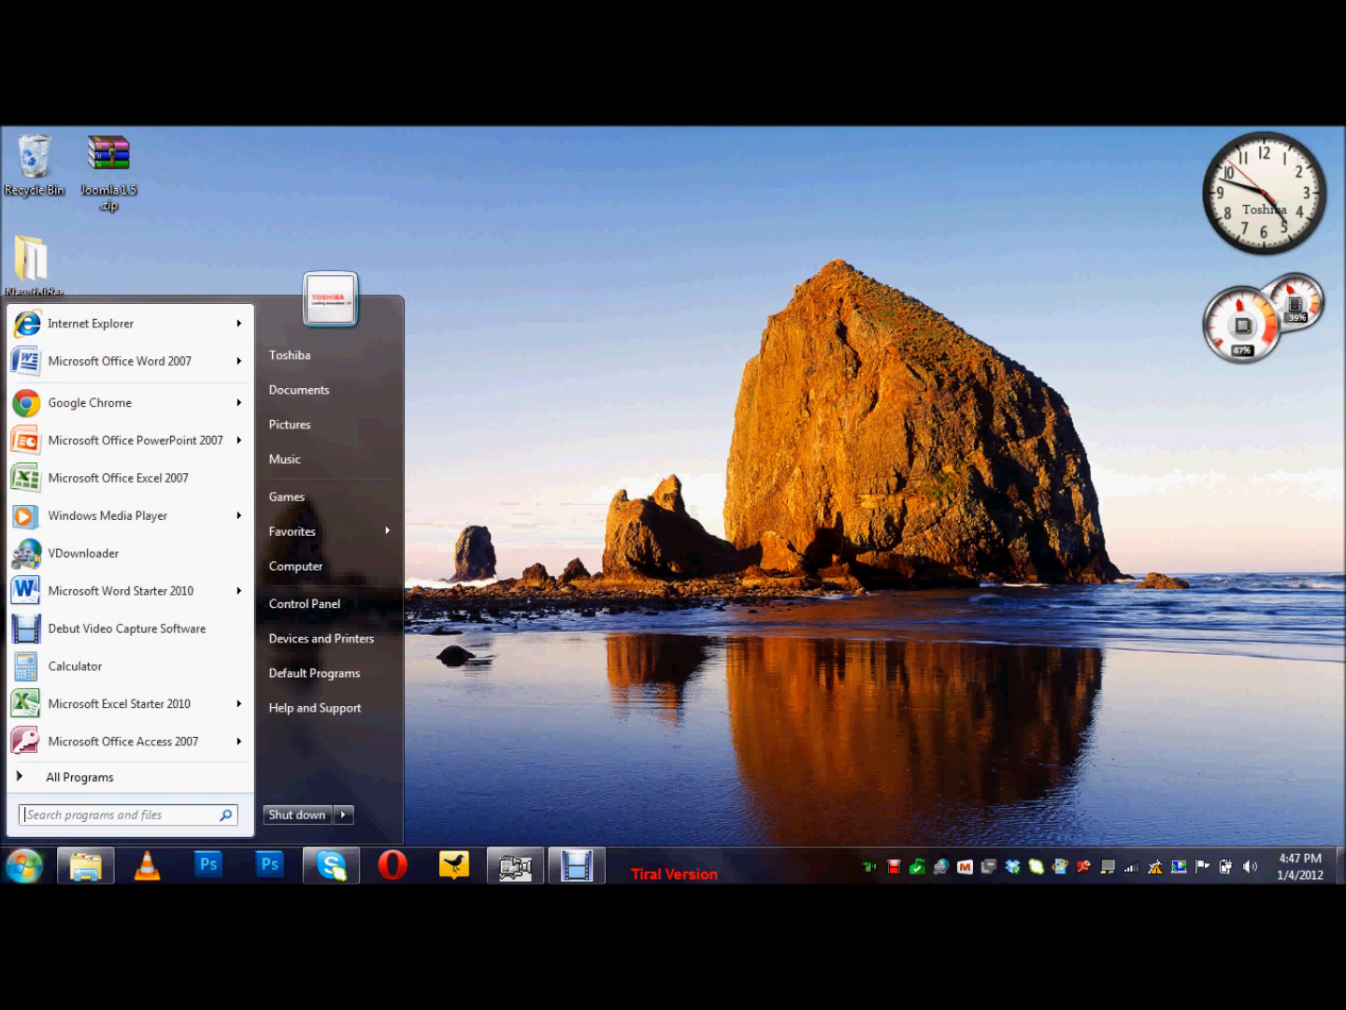
text(wamp)
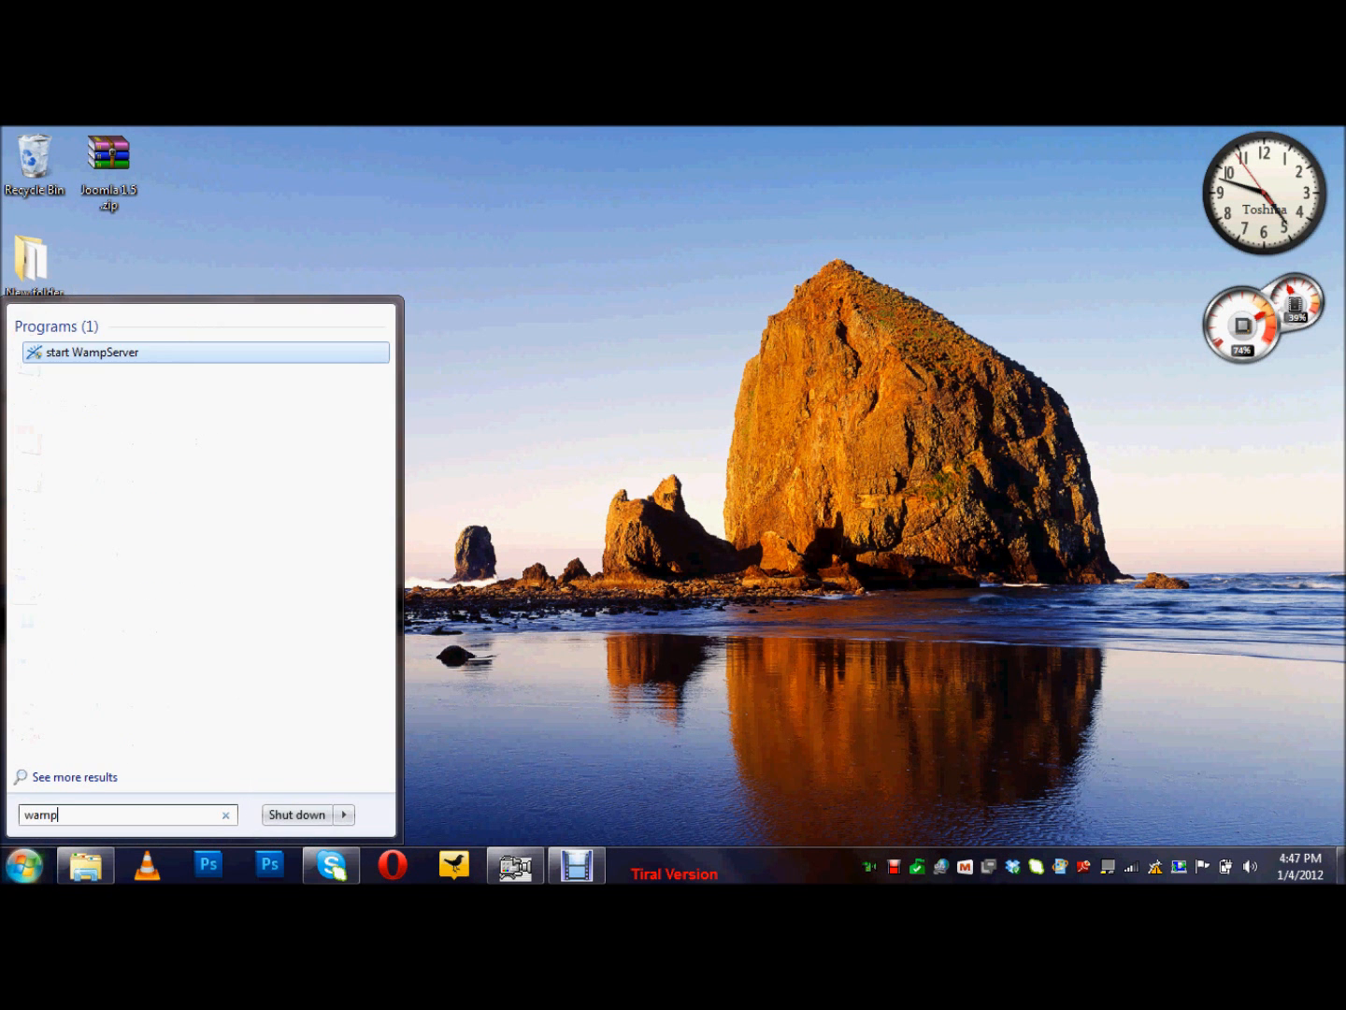
key(Return)
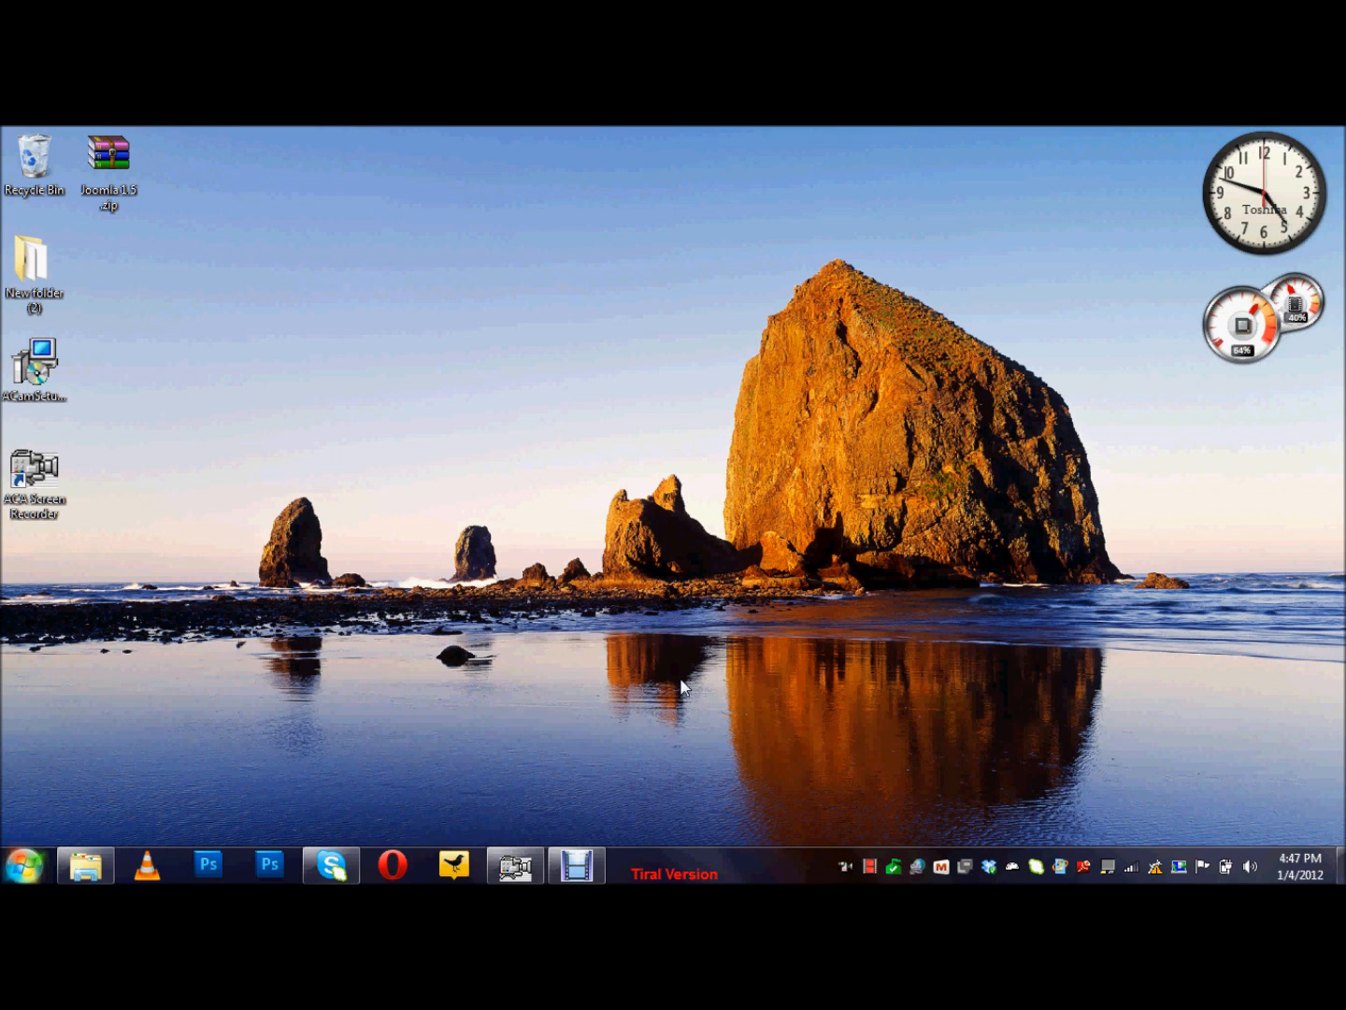
click(1011, 867)
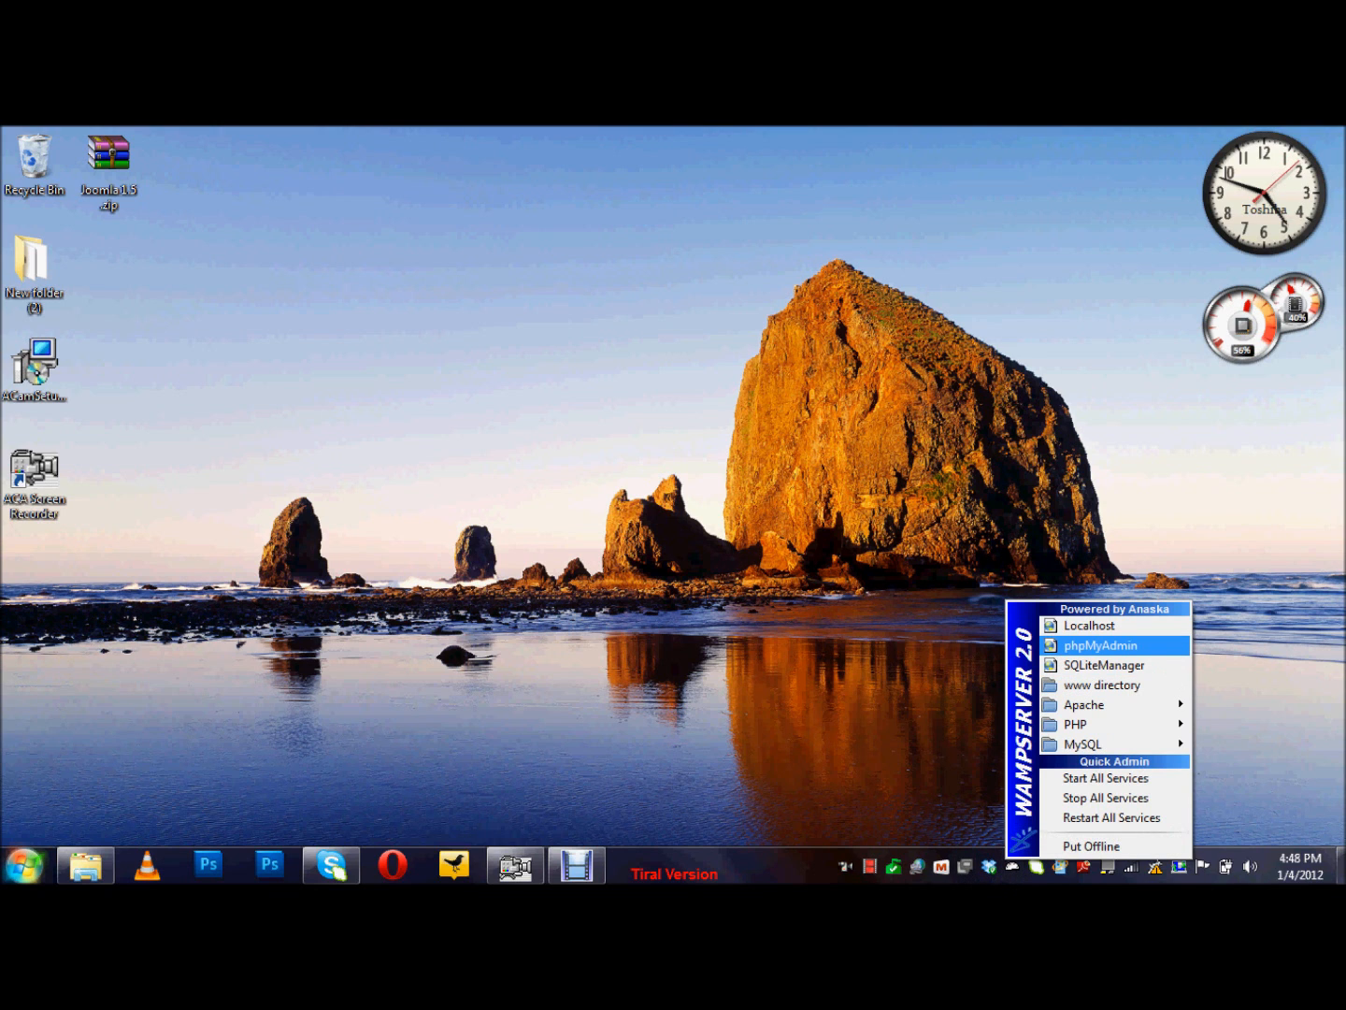
click(1071, 647)
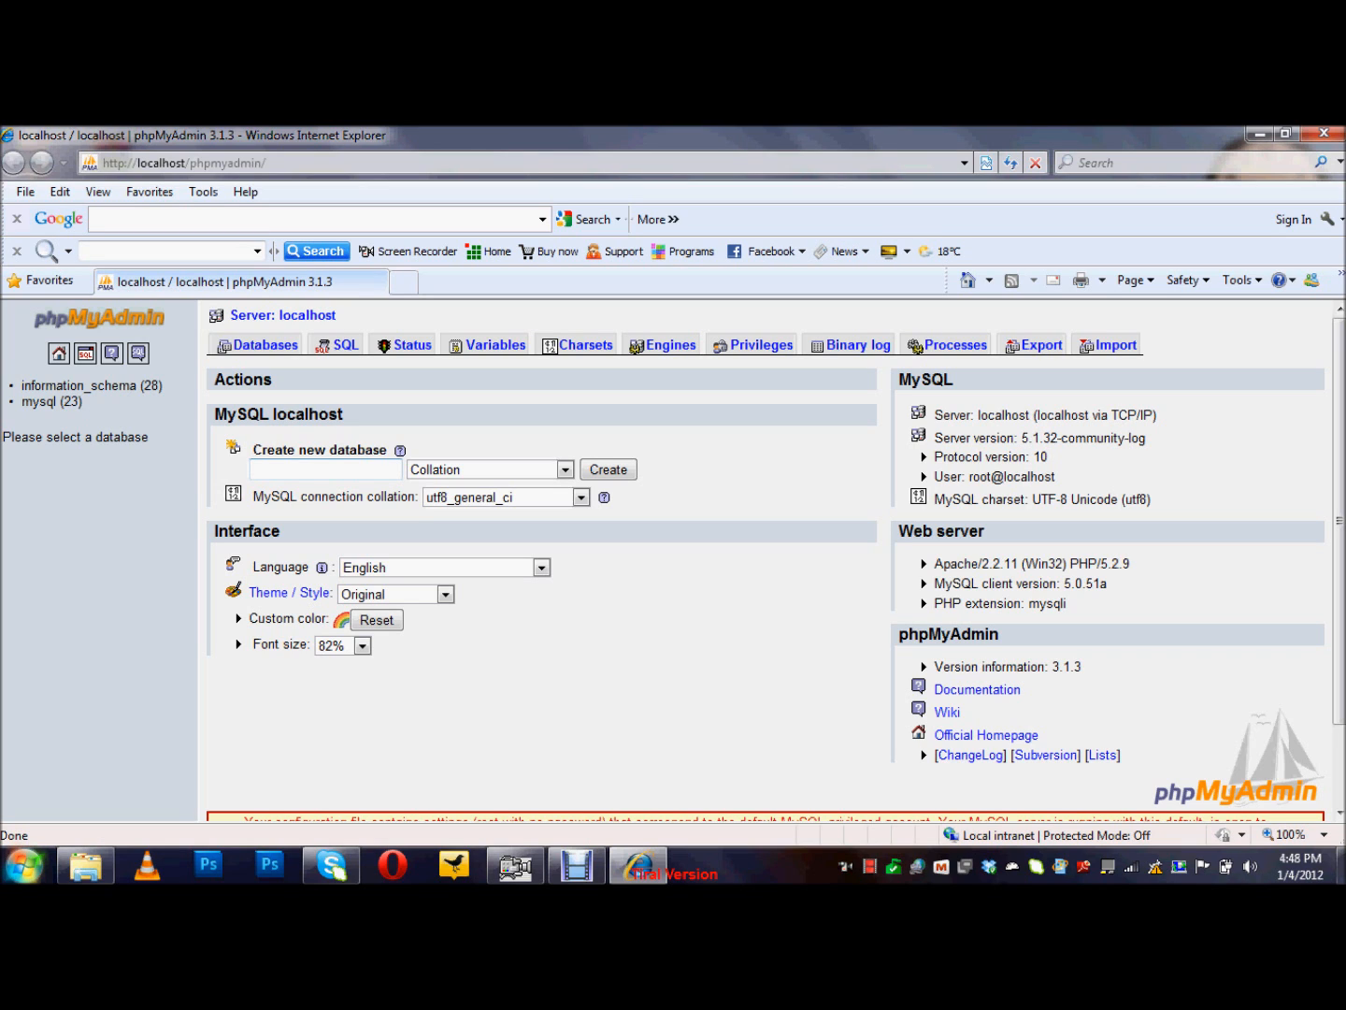
Step: Dismiss the search provider prompt and create a new database named joomla
text(ibi)
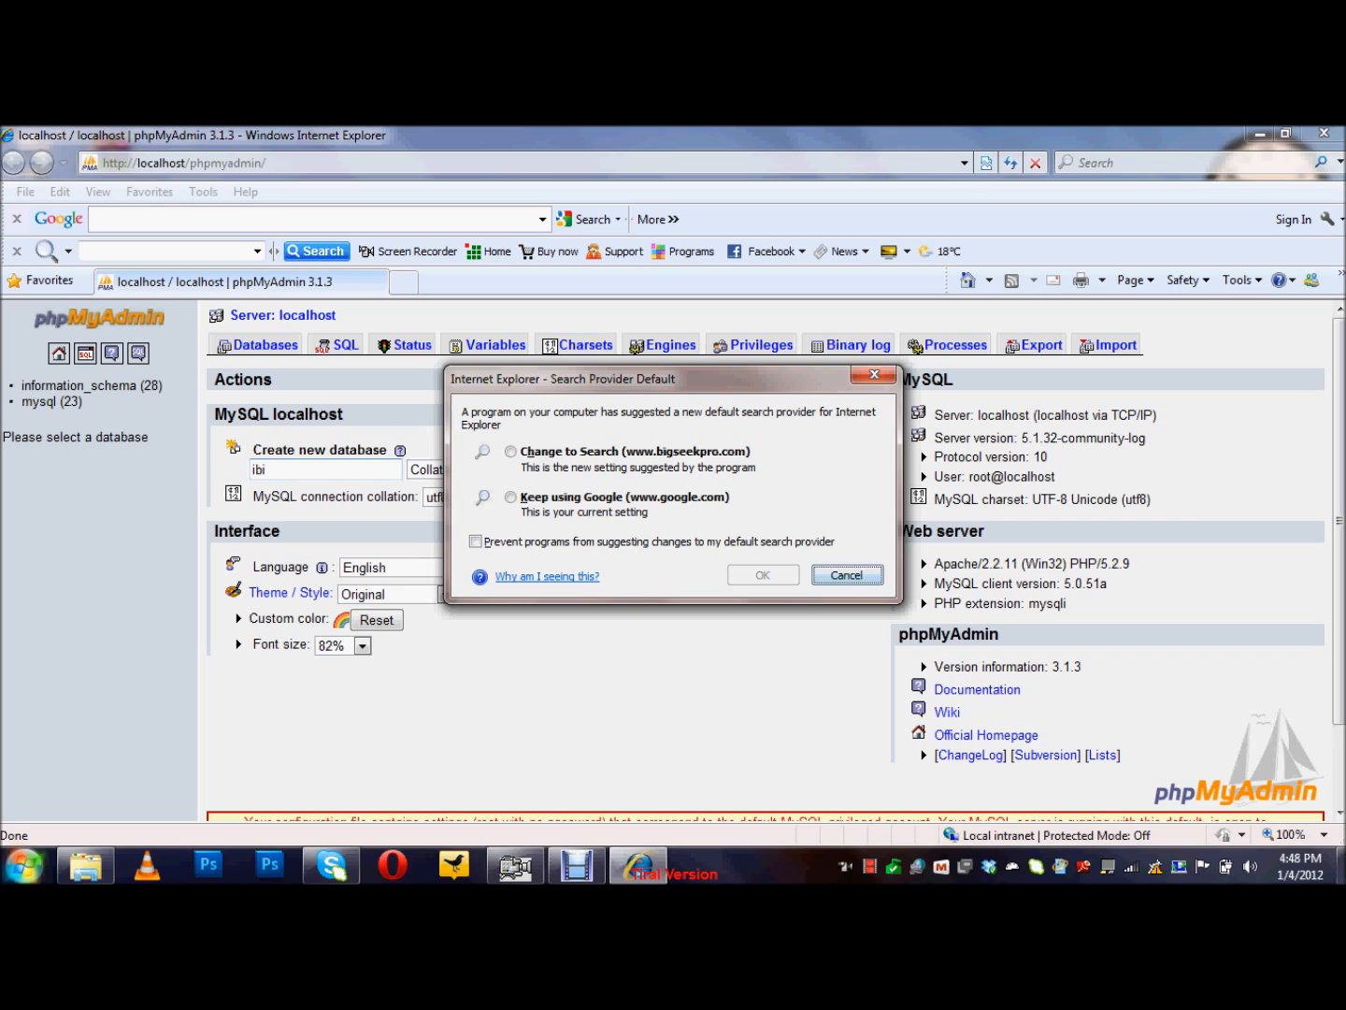
key(Return)
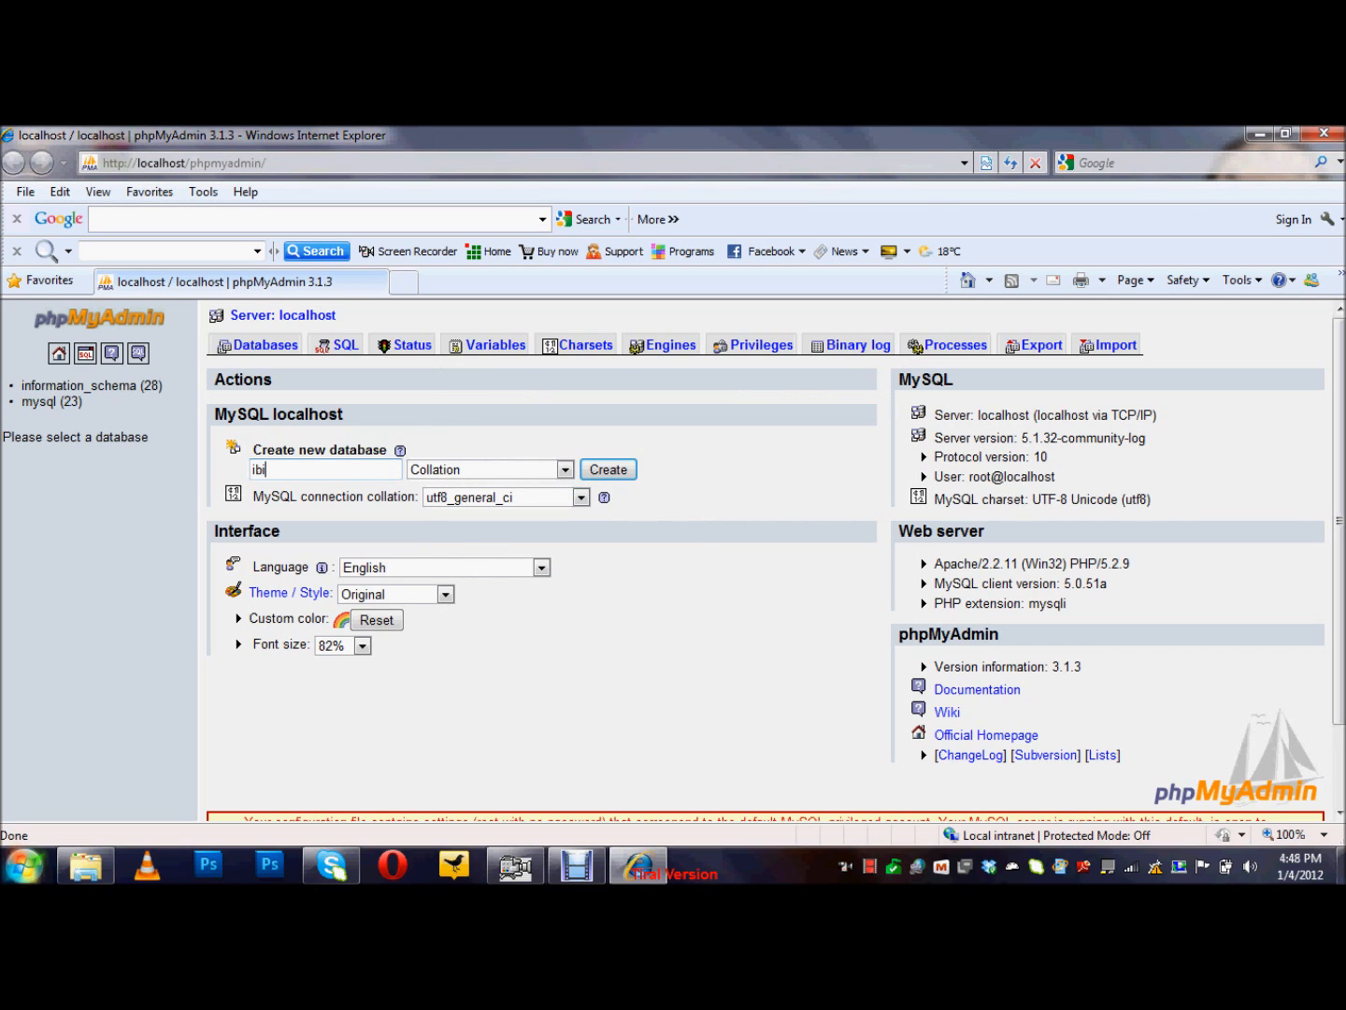
text(tian1)
key(BackSpace)
key(ctrl+a)
key(BackSpace)
text(joomla)
key(Return)
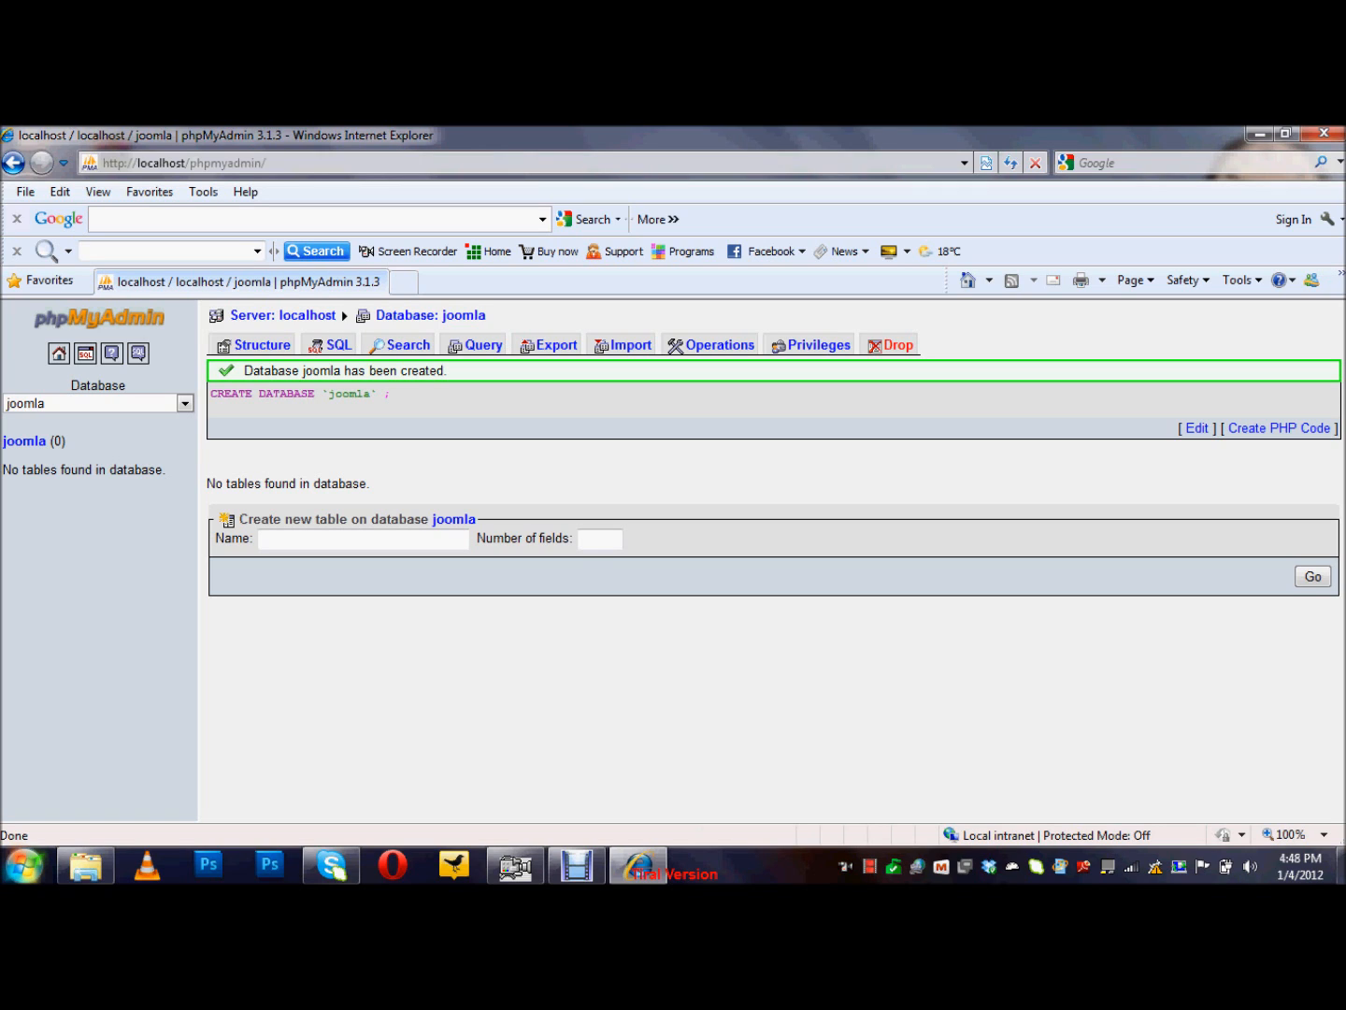
Step: Open localhost from the WampServer menu and launch the Joomla 1.5 folder's installer
click(1012, 868)
click(1095, 636)
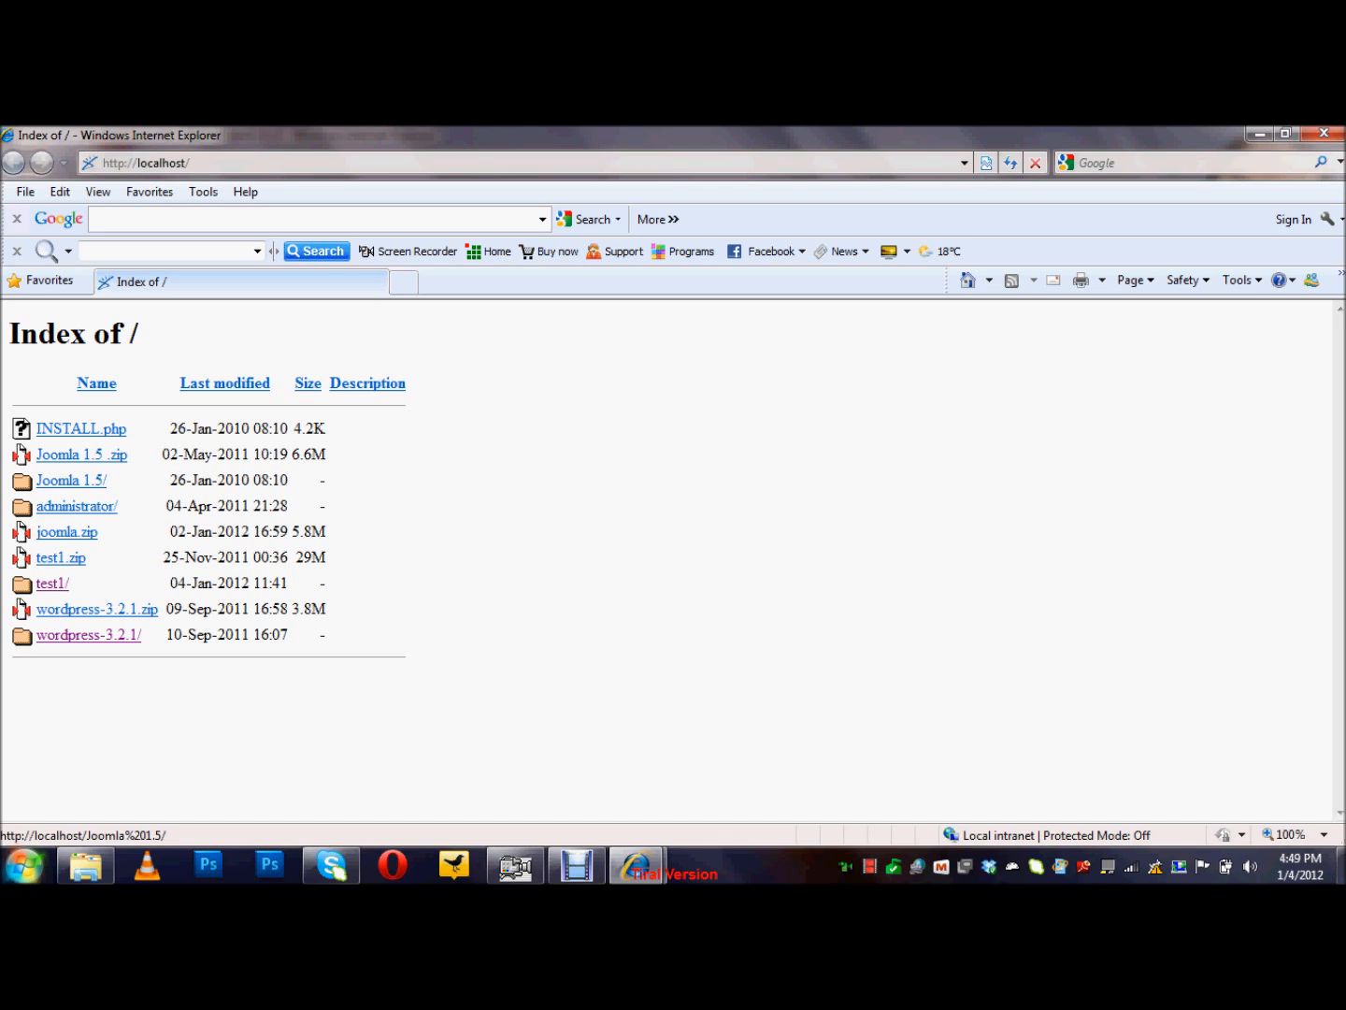
click(72, 480)
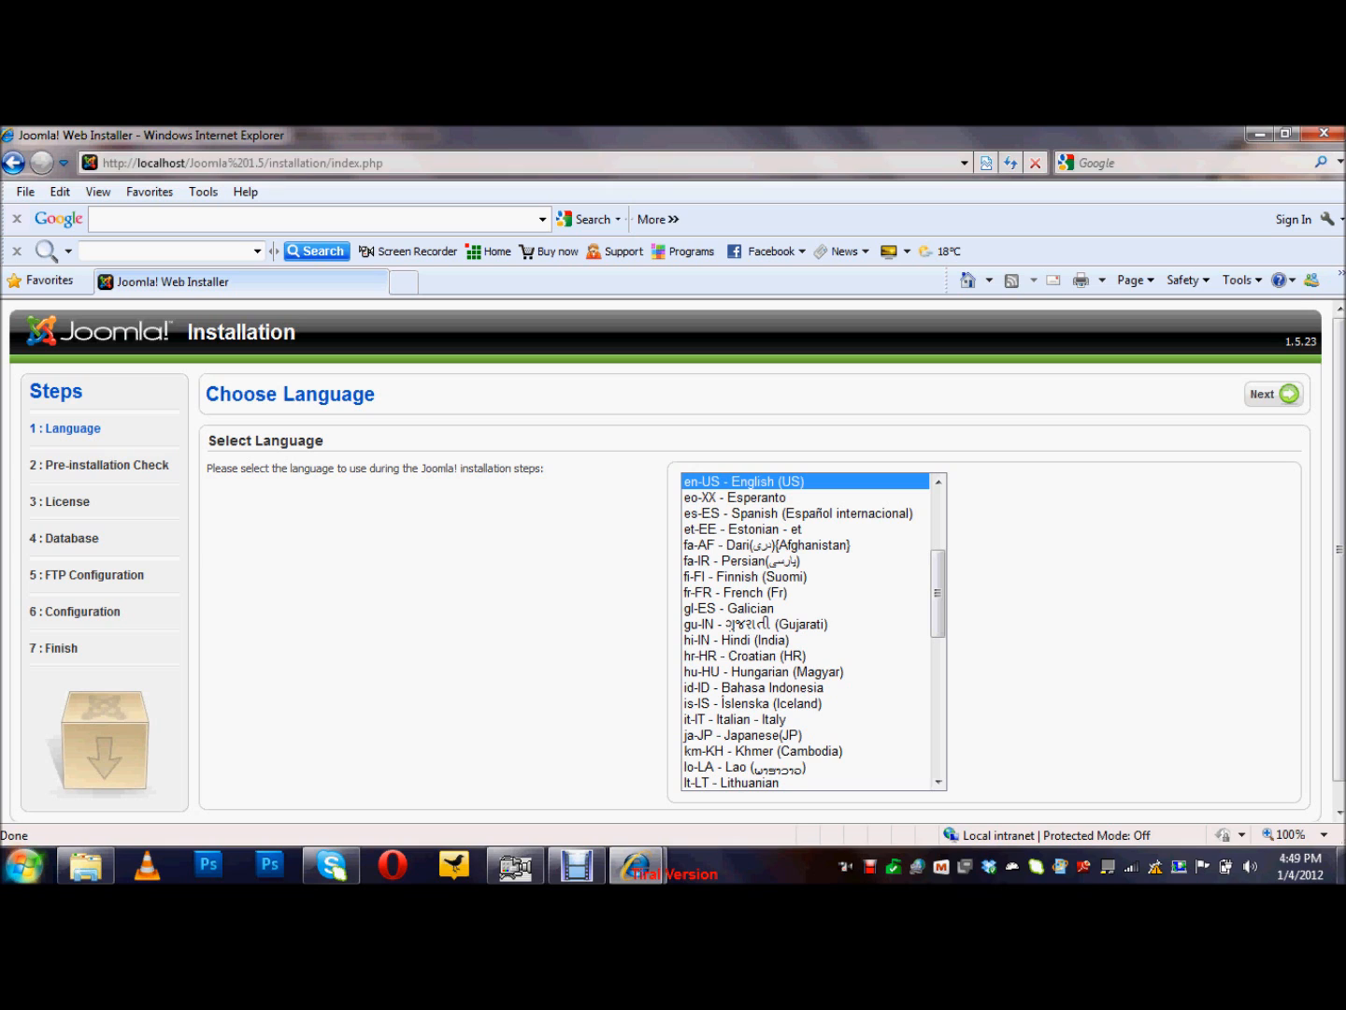
Step: Keep English (US) and advance past the pre-installation check and license to database setup
click(1275, 394)
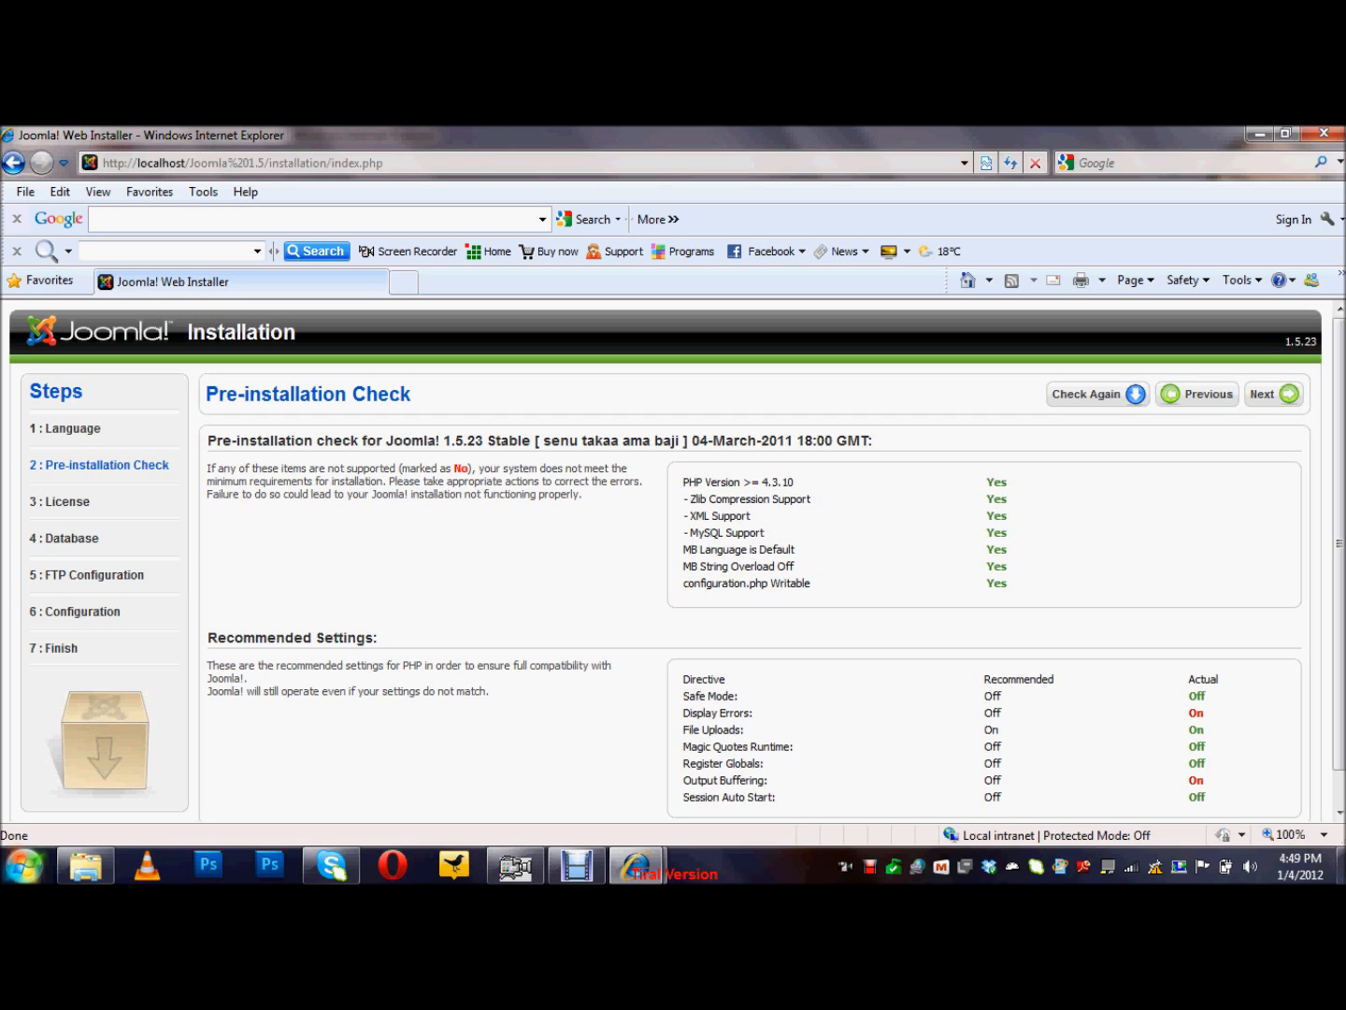
click(1274, 394)
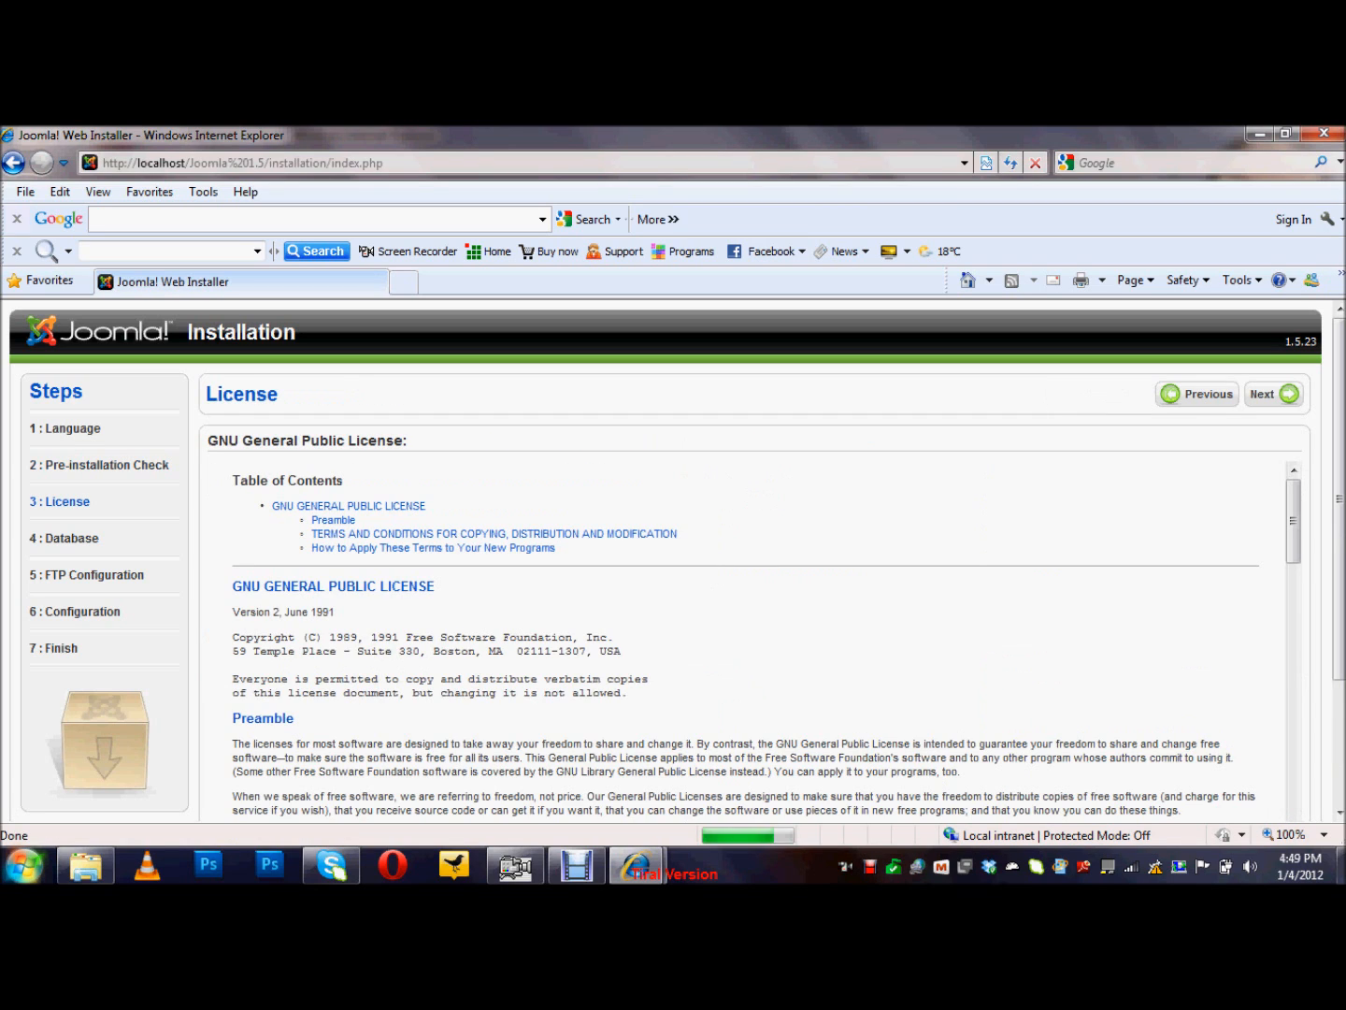
click(1275, 393)
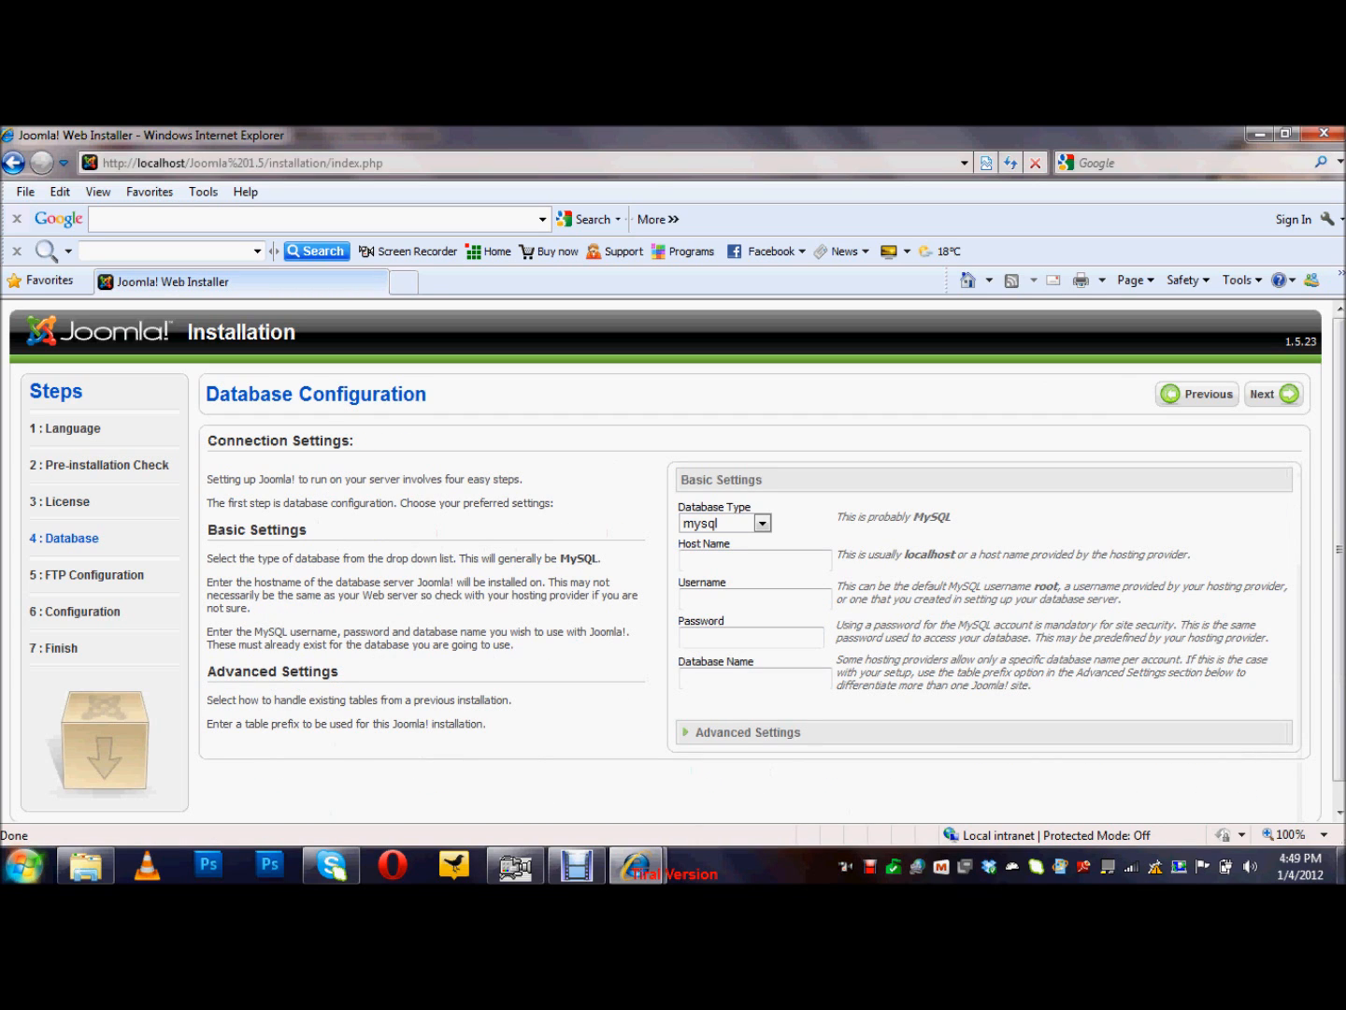
click(755, 561)
Step: Enter host localhost, username root, the password and database name joomla, then submit
text(alhost)
key(Tab)
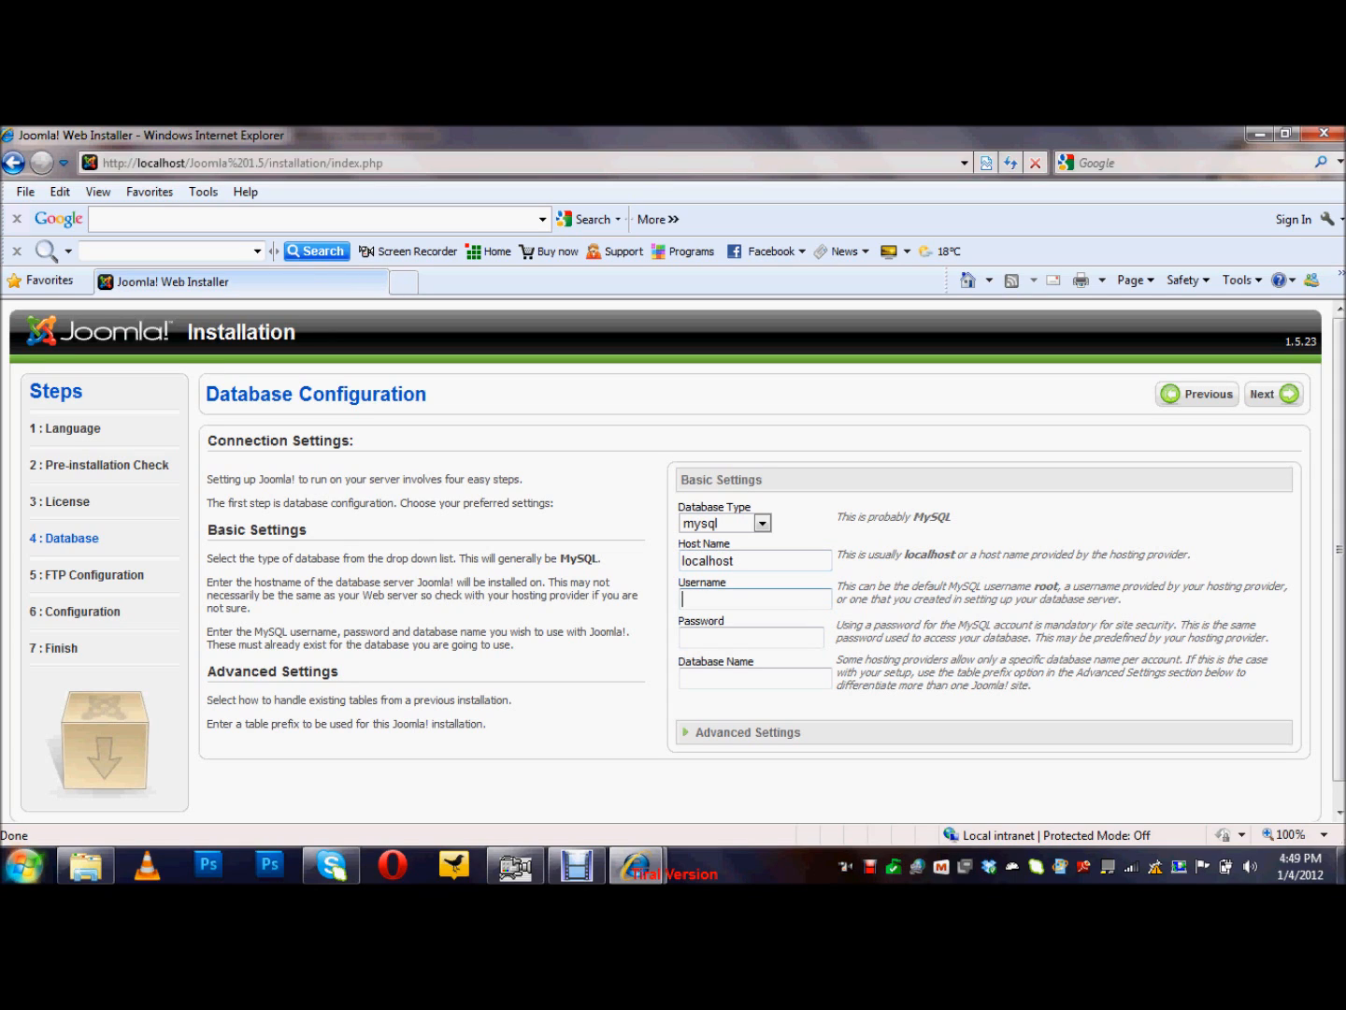
text(root)
key(Tab)
click(754, 679)
text(joomla)
key(Return)
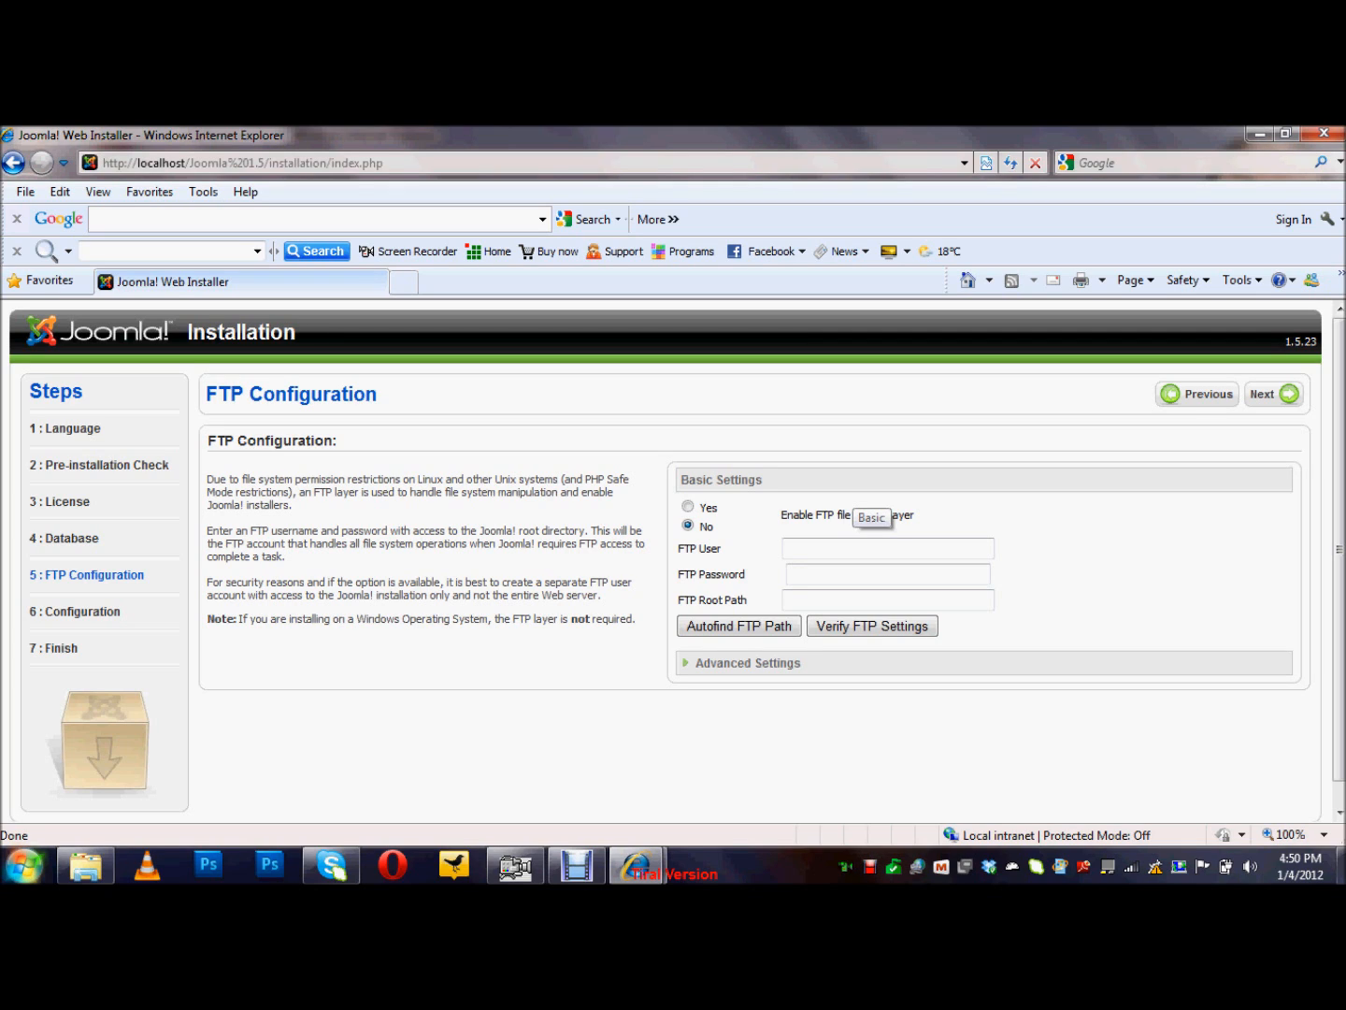
Step: Skip FTP configuration and name the site 'Joomla Support'
click(1274, 394)
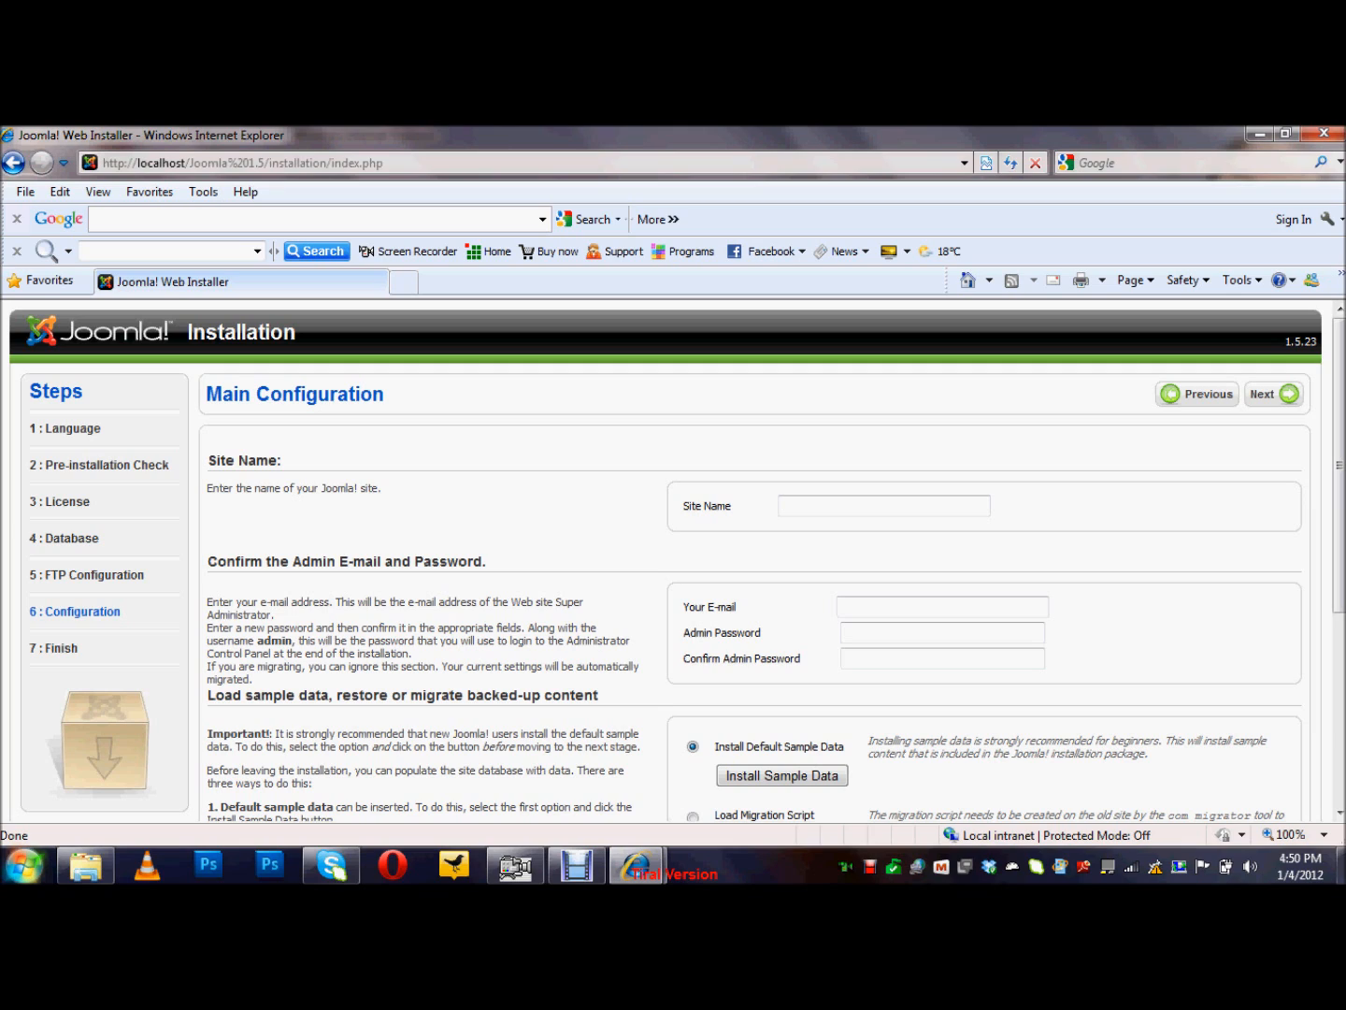
click(884, 506)
text(Jommla)
key(BackSpace)
key(BackSpace)
key(BackSpace)
key(BackSpace)
text(omla Support)
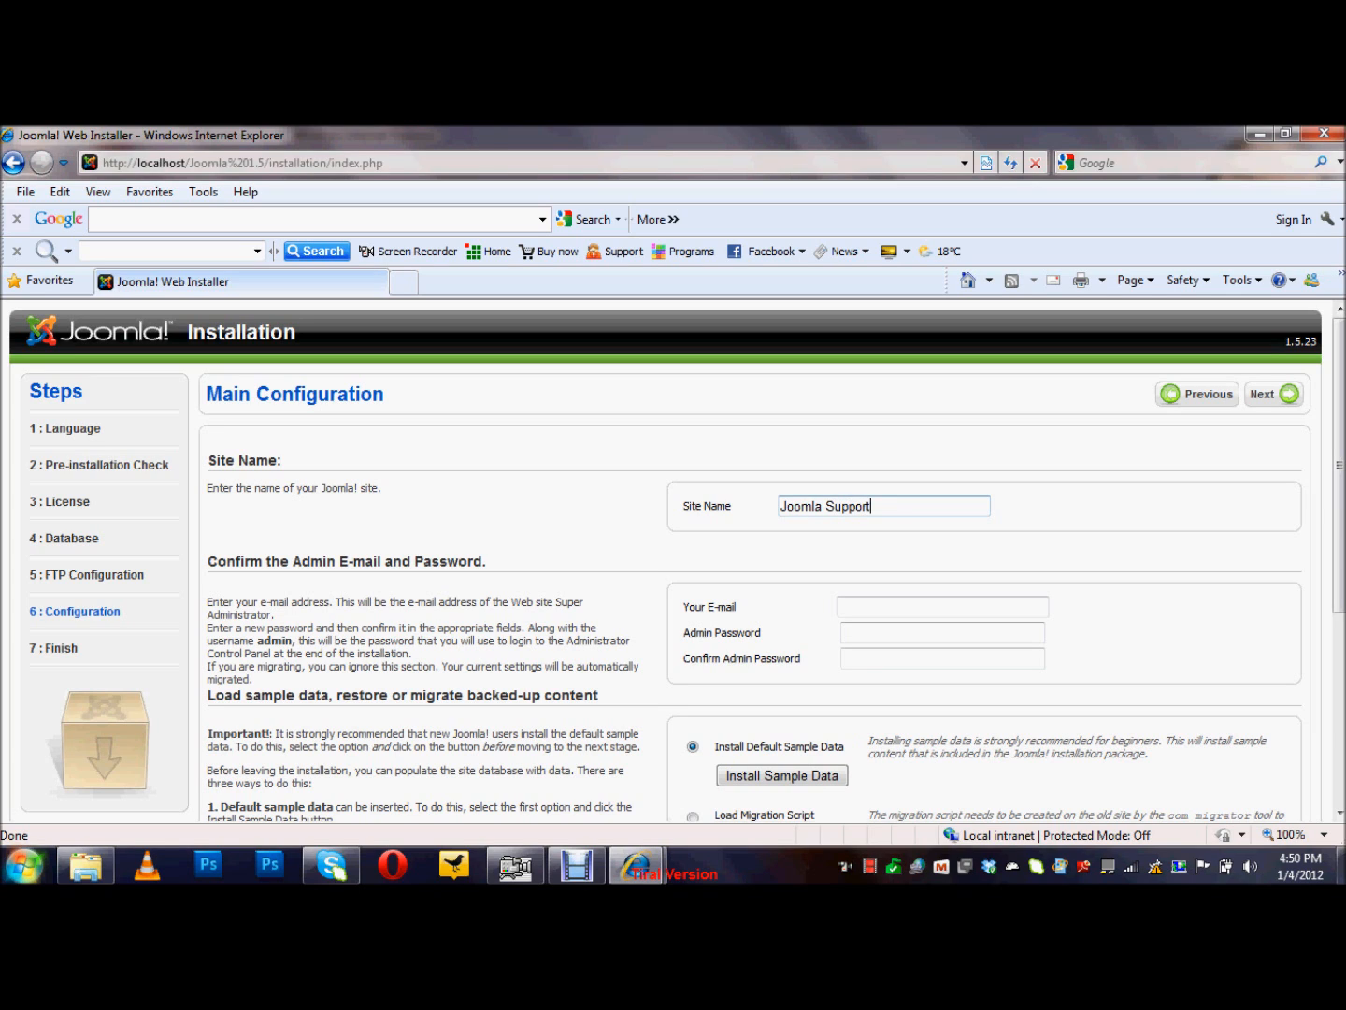
Step: Fill in the administrator e-mail and enter and confirm the admin password
click(841, 607)
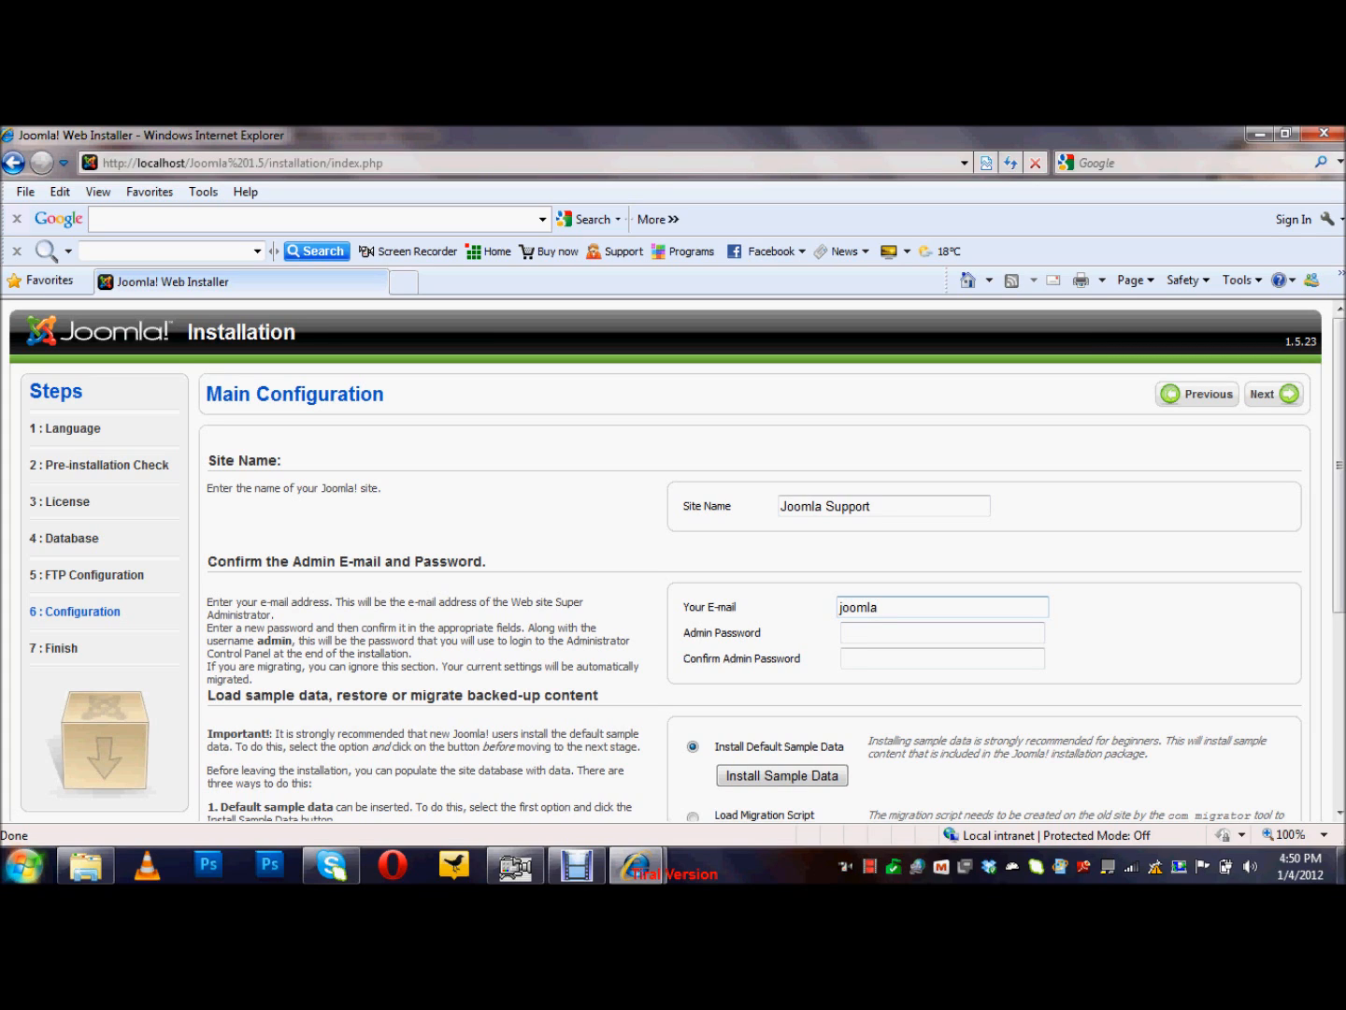
key(Tab)
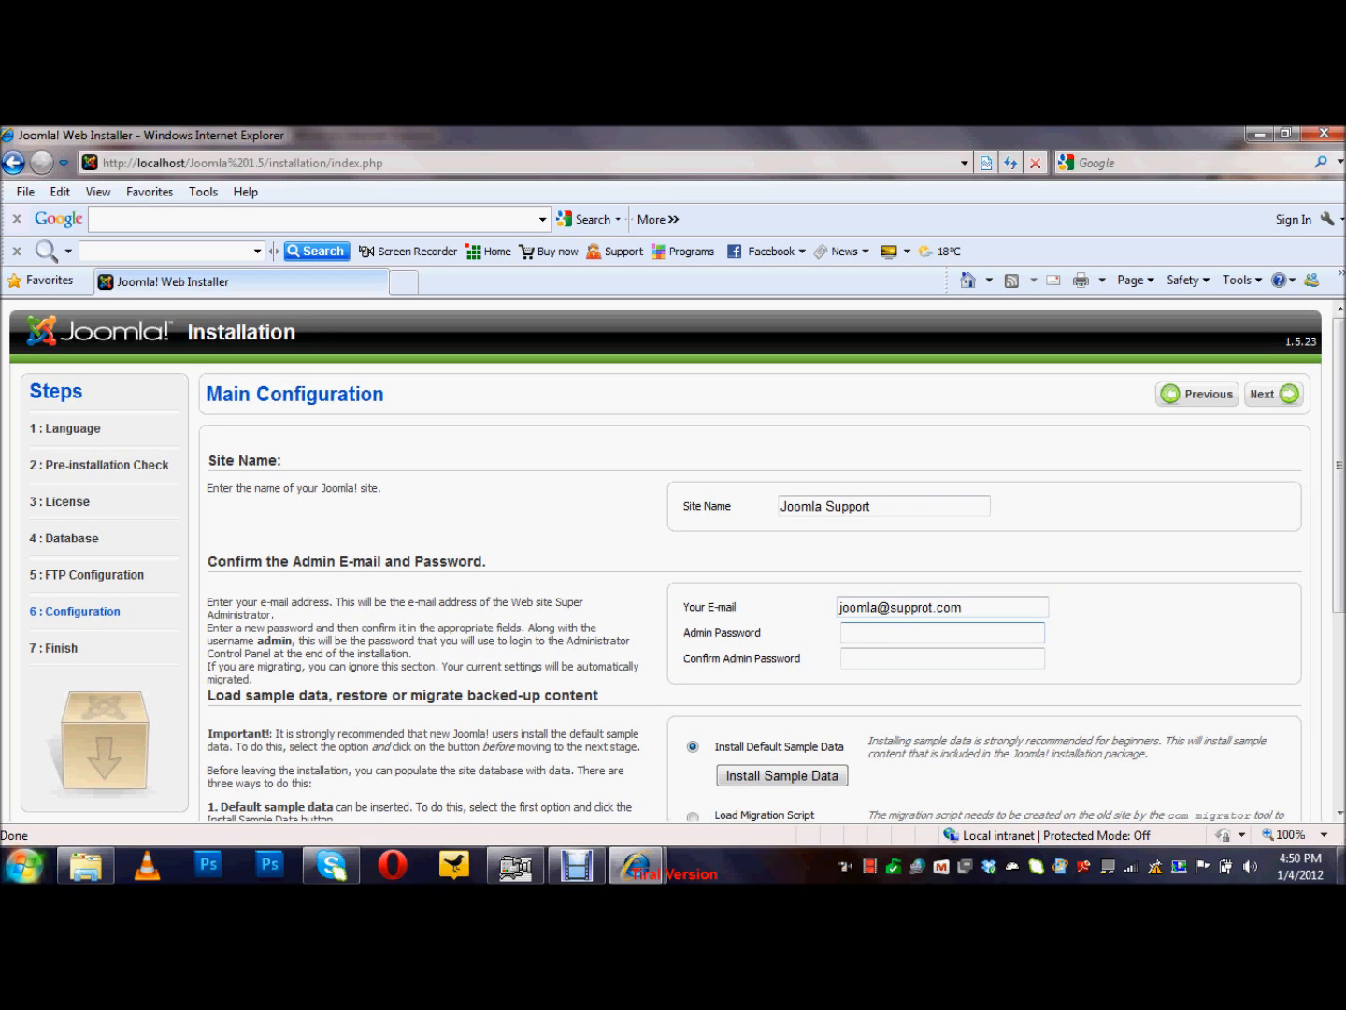
key(Tab)
key(Tab)
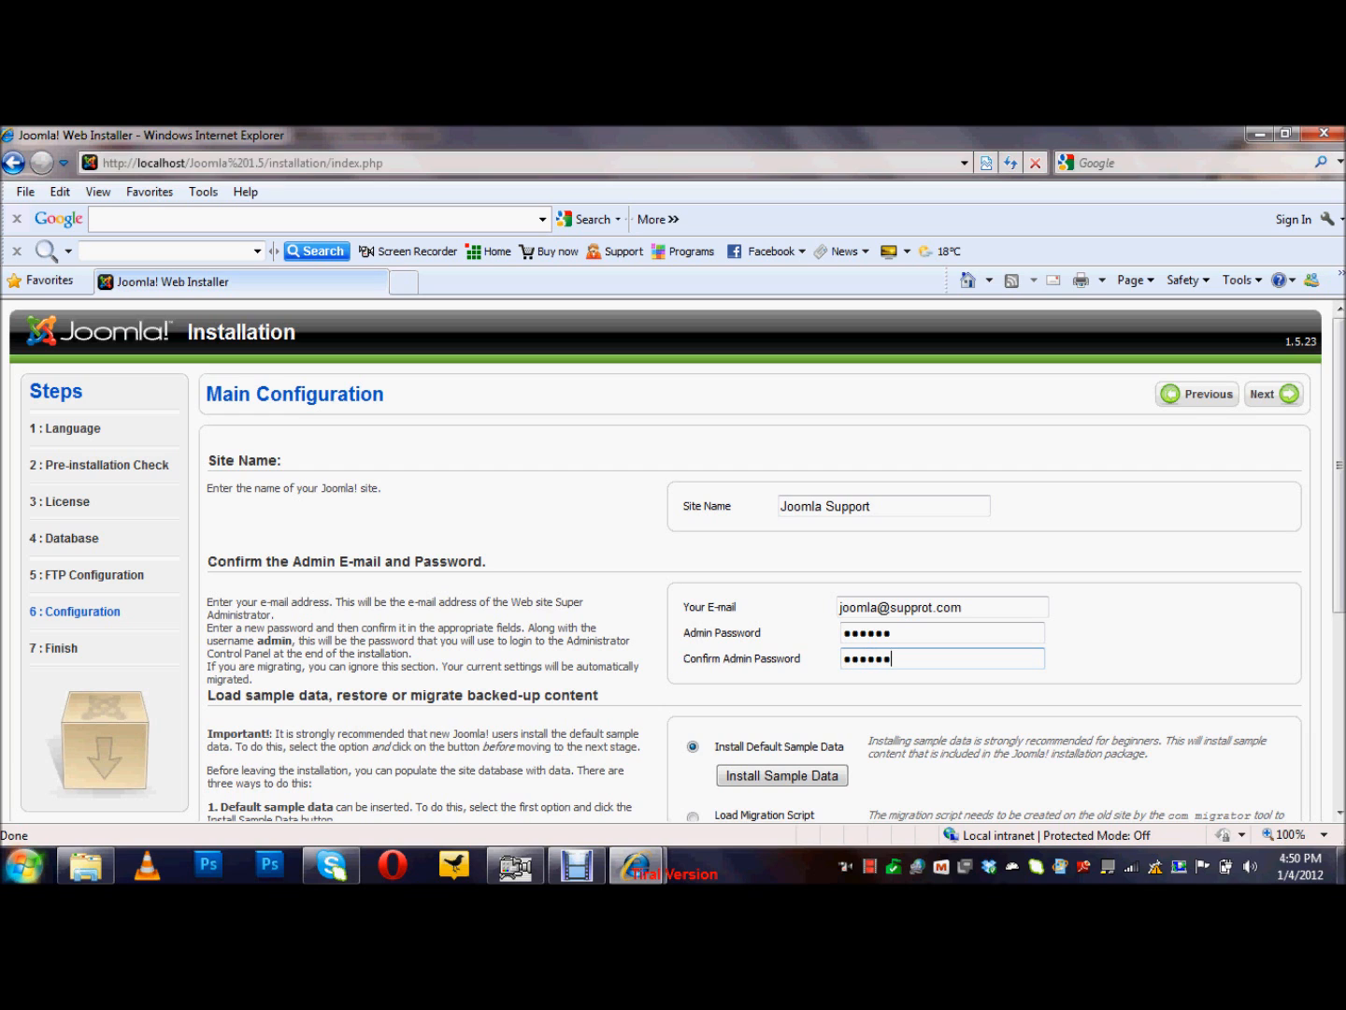
Step: Install the default sample data and proceed to the Finish step
scroll(673, 561, down, 2)
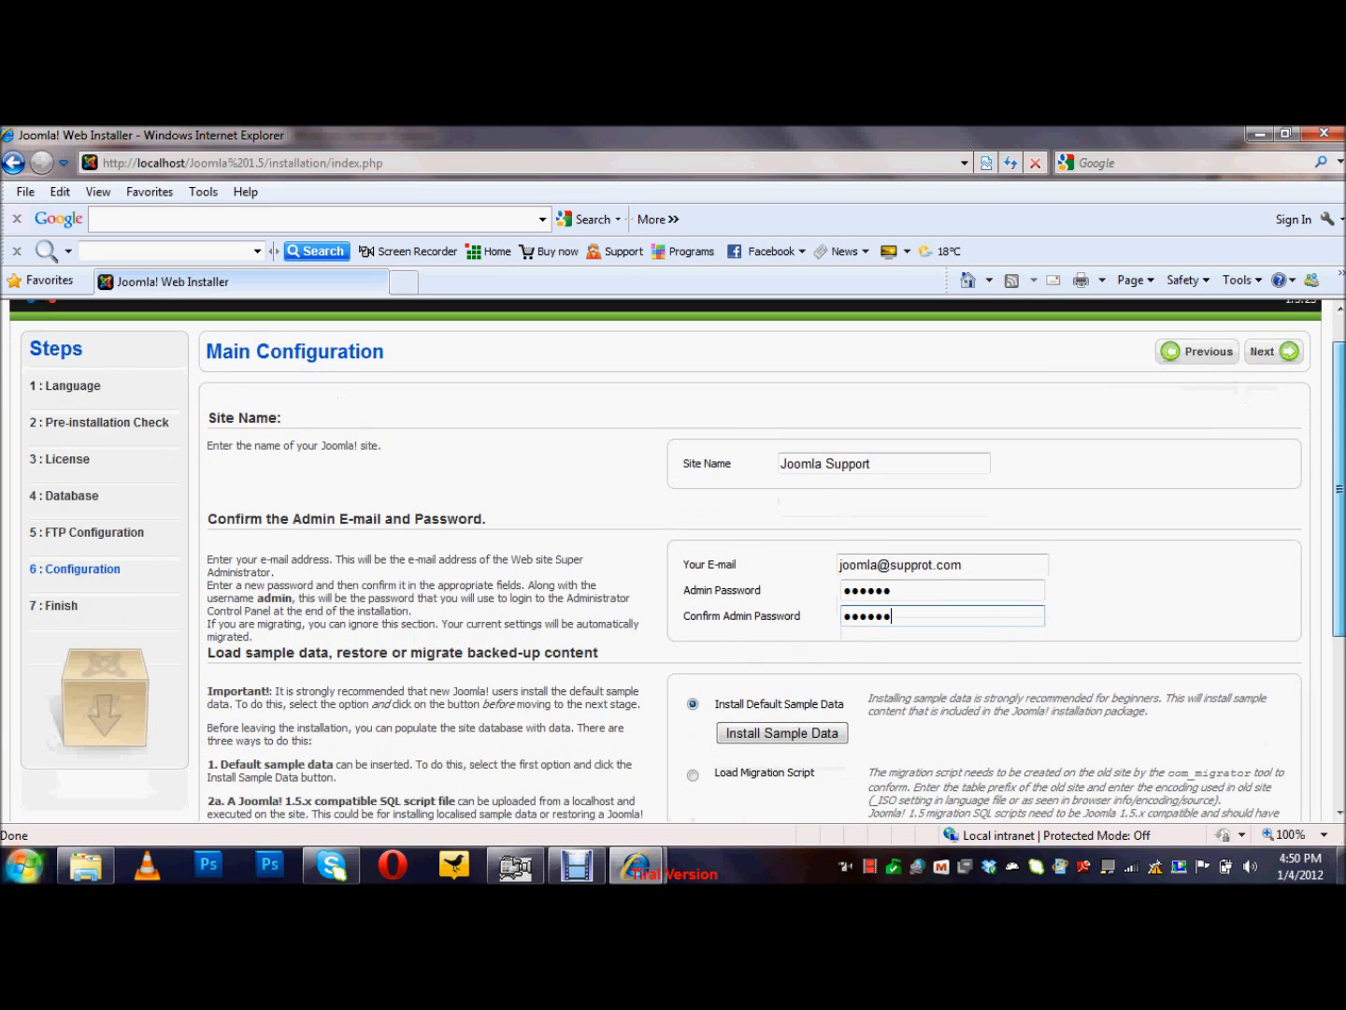
click(783, 681)
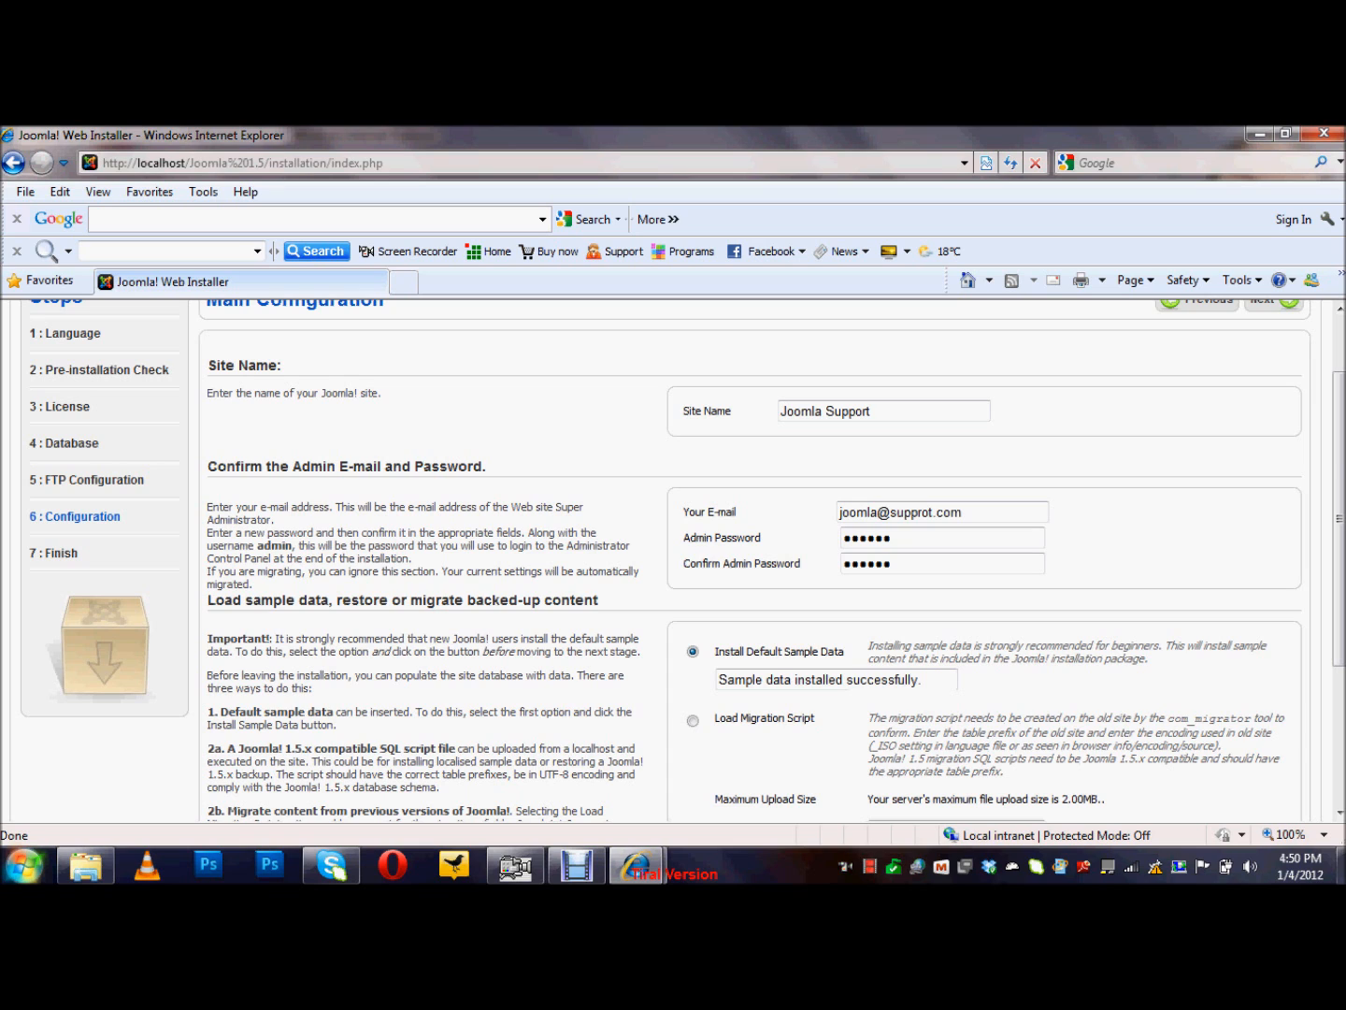
scroll(674, 561, up, 2)
click(1273, 393)
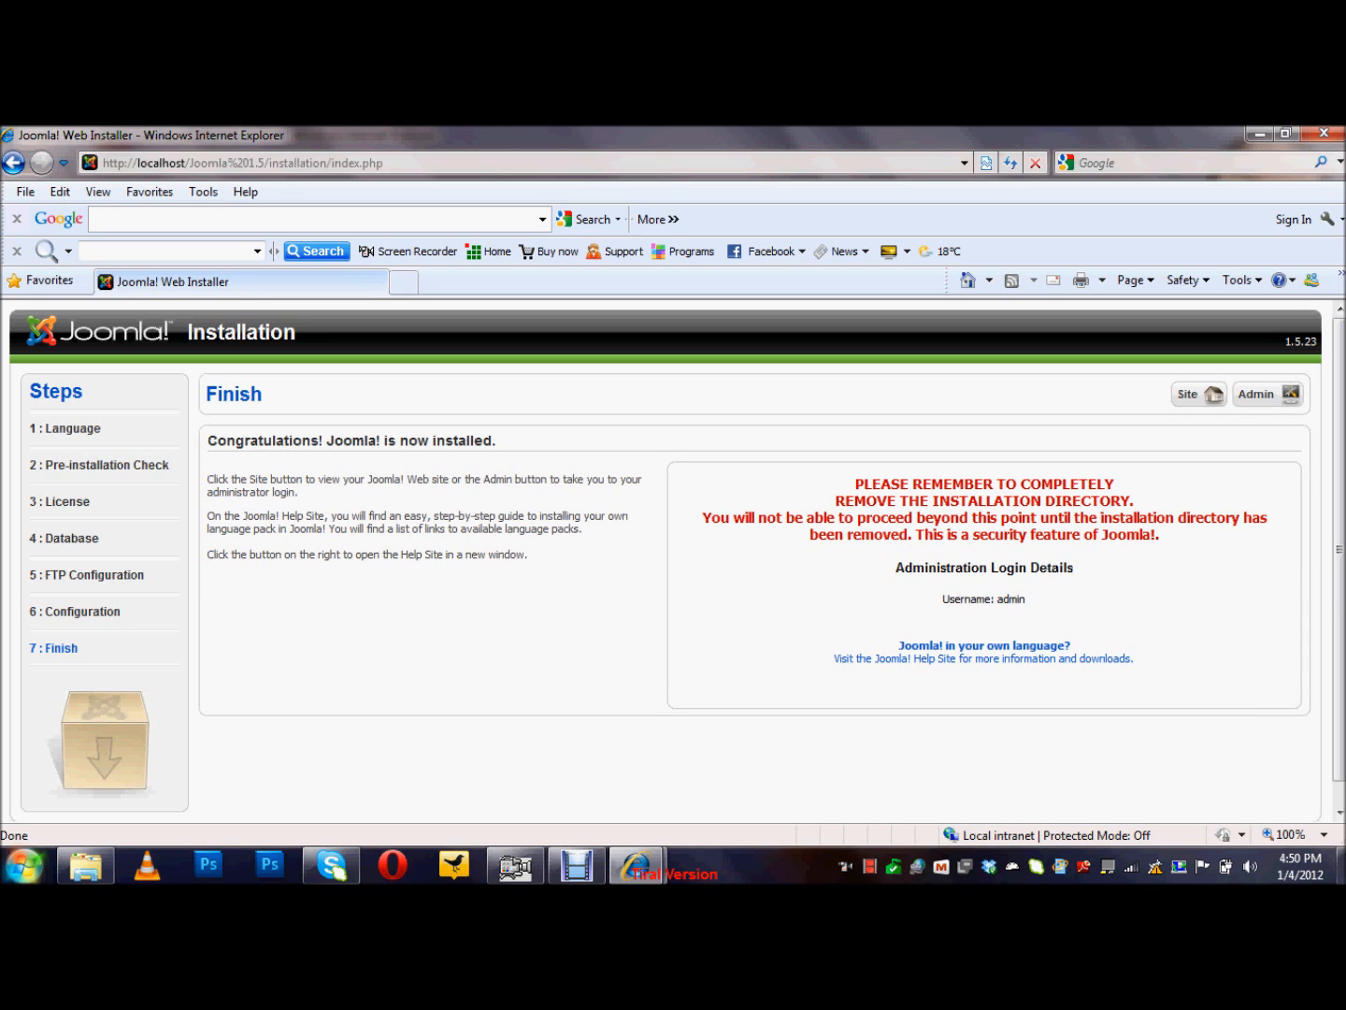
Step: Delete the installation folder inside Joomla 1.5, leaving 26 items
click(105, 865)
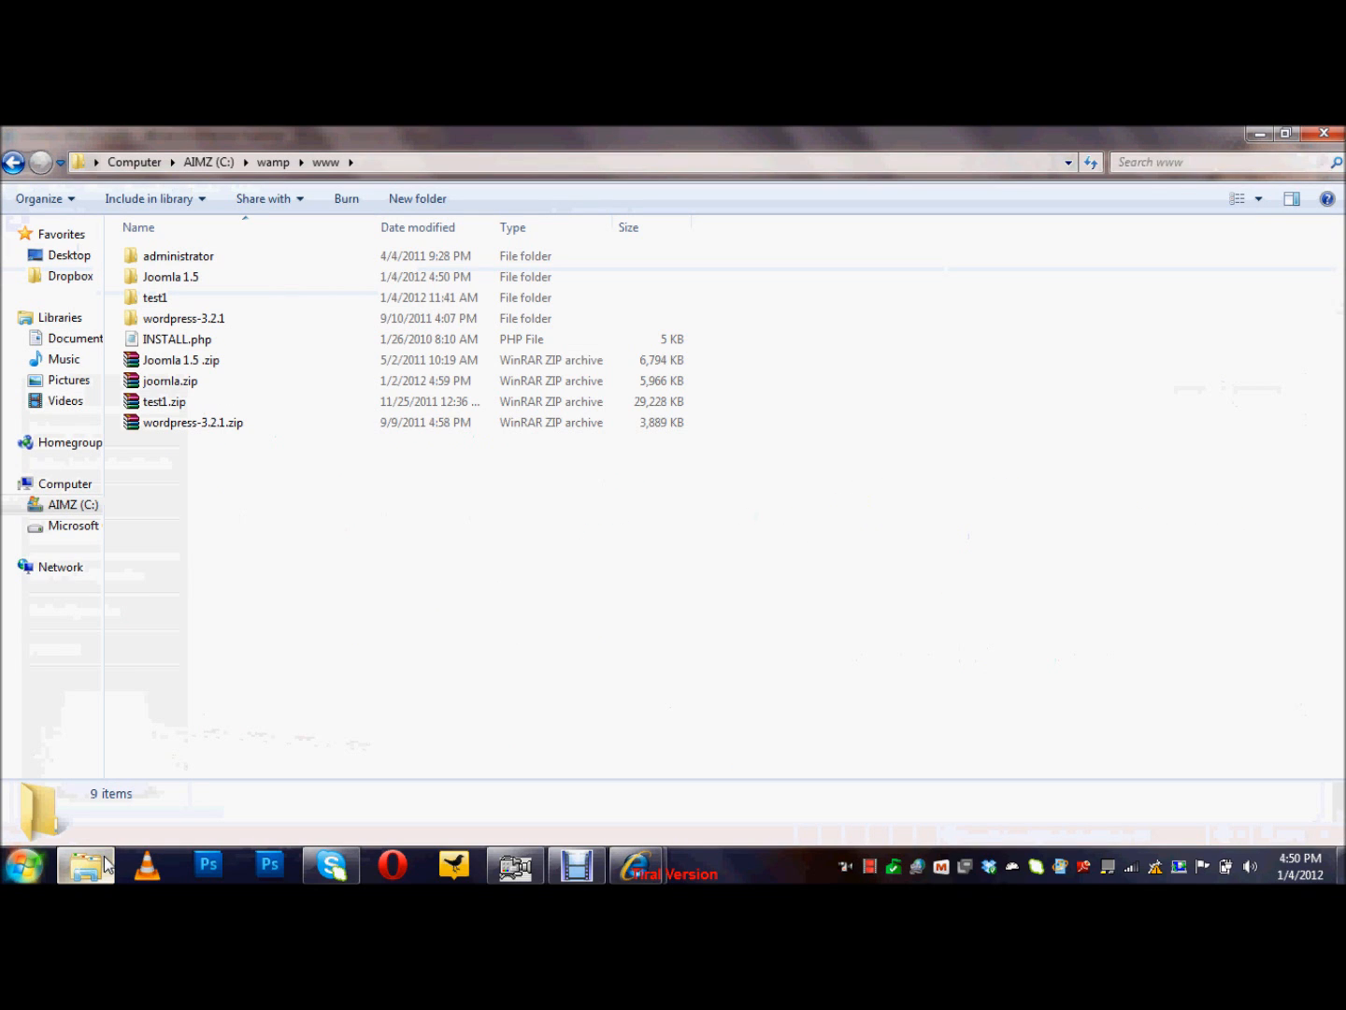
double_click(173, 284)
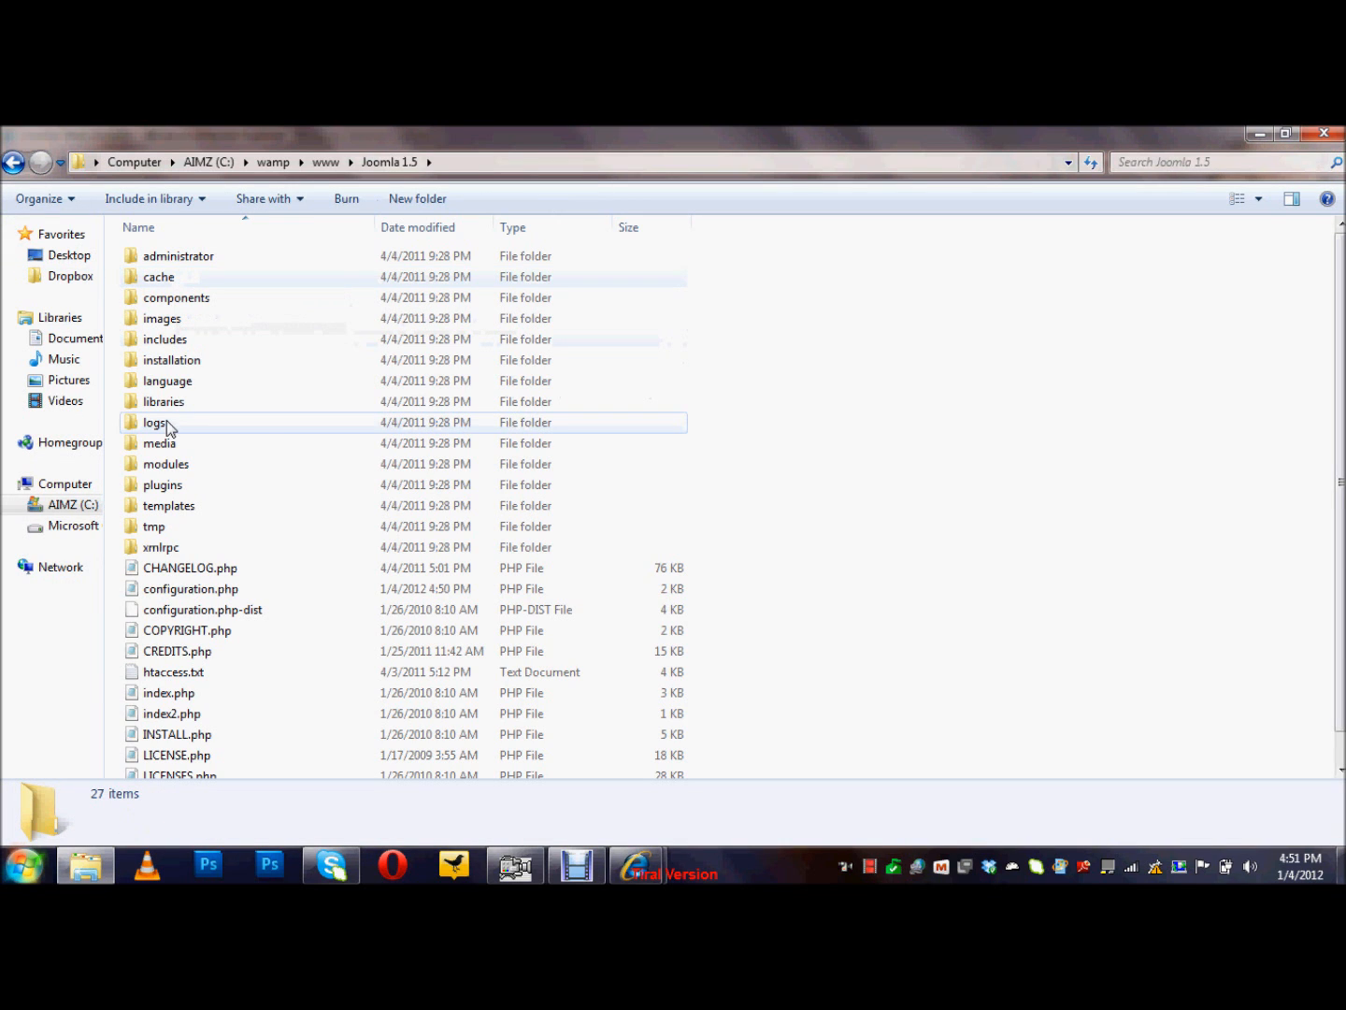
click(152, 364)
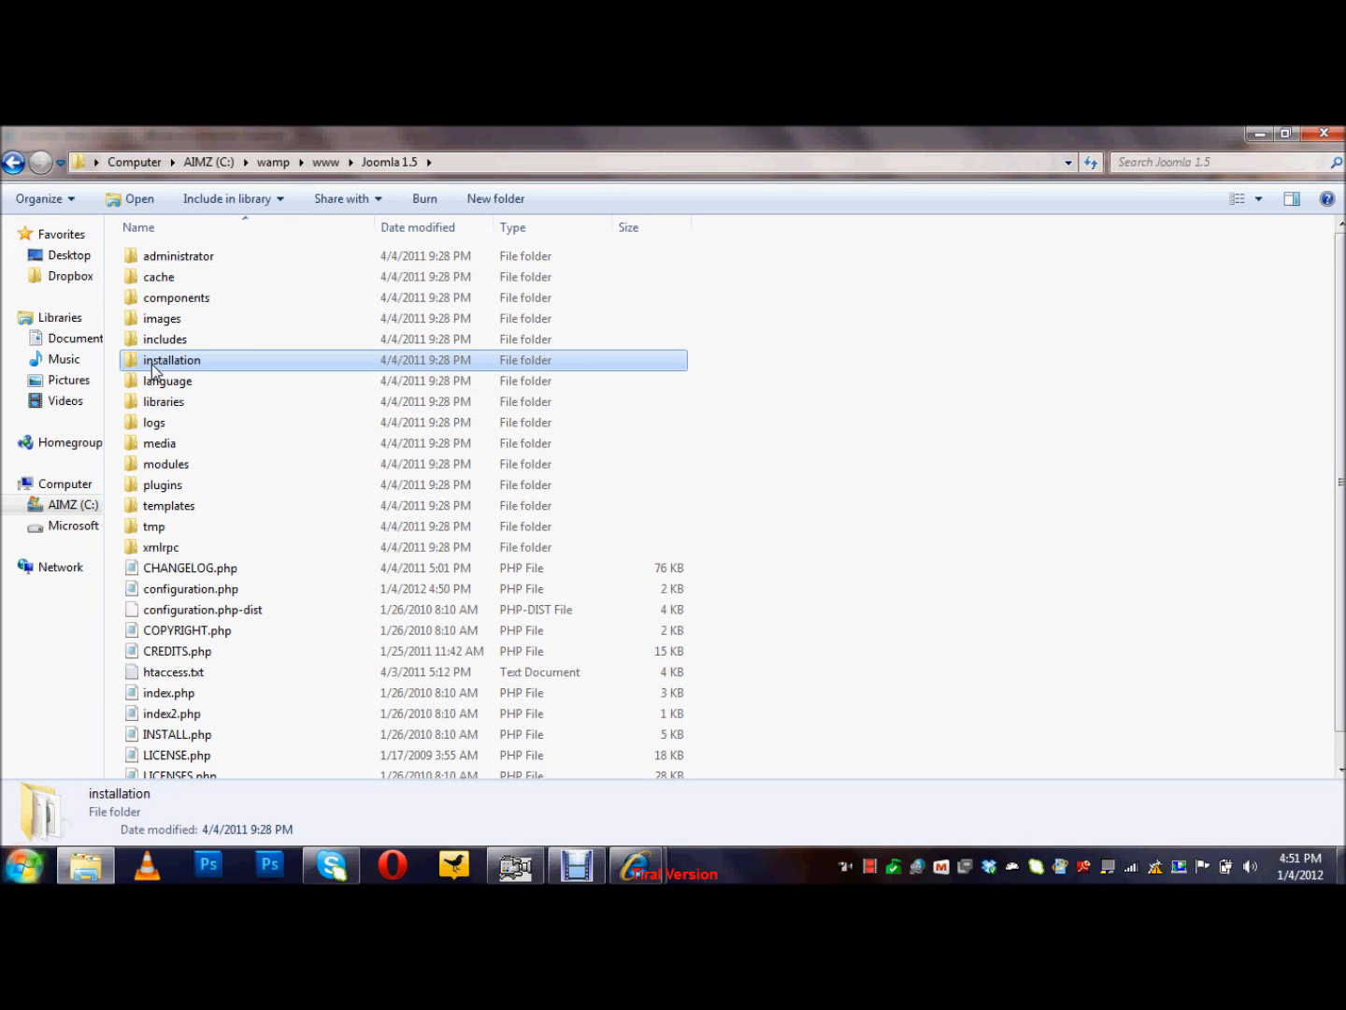
key(Delete)
key(Return)
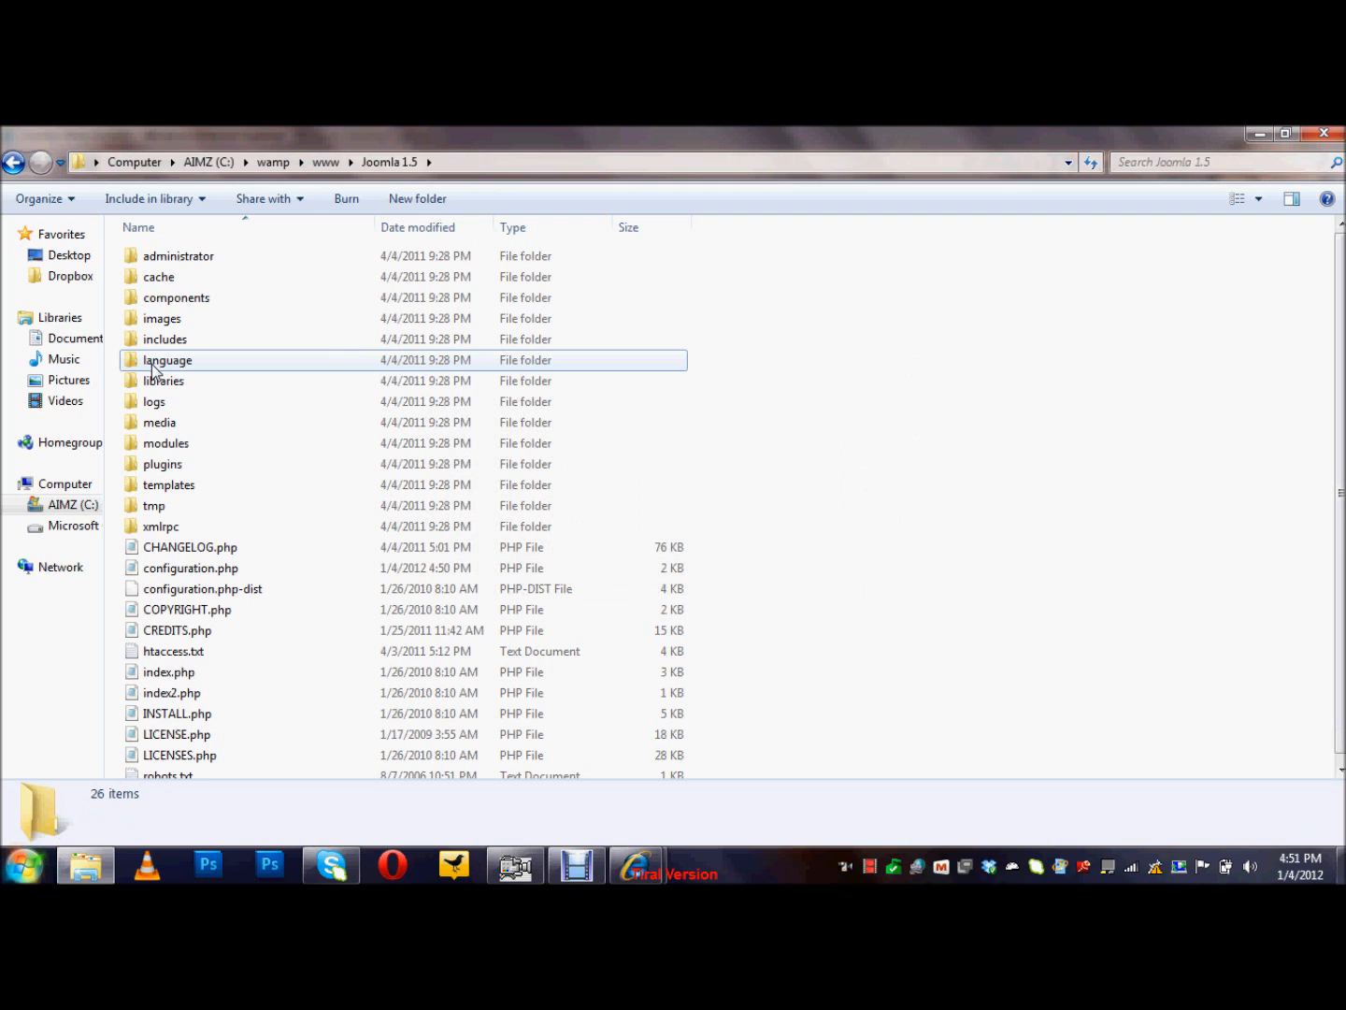
click(642, 867)
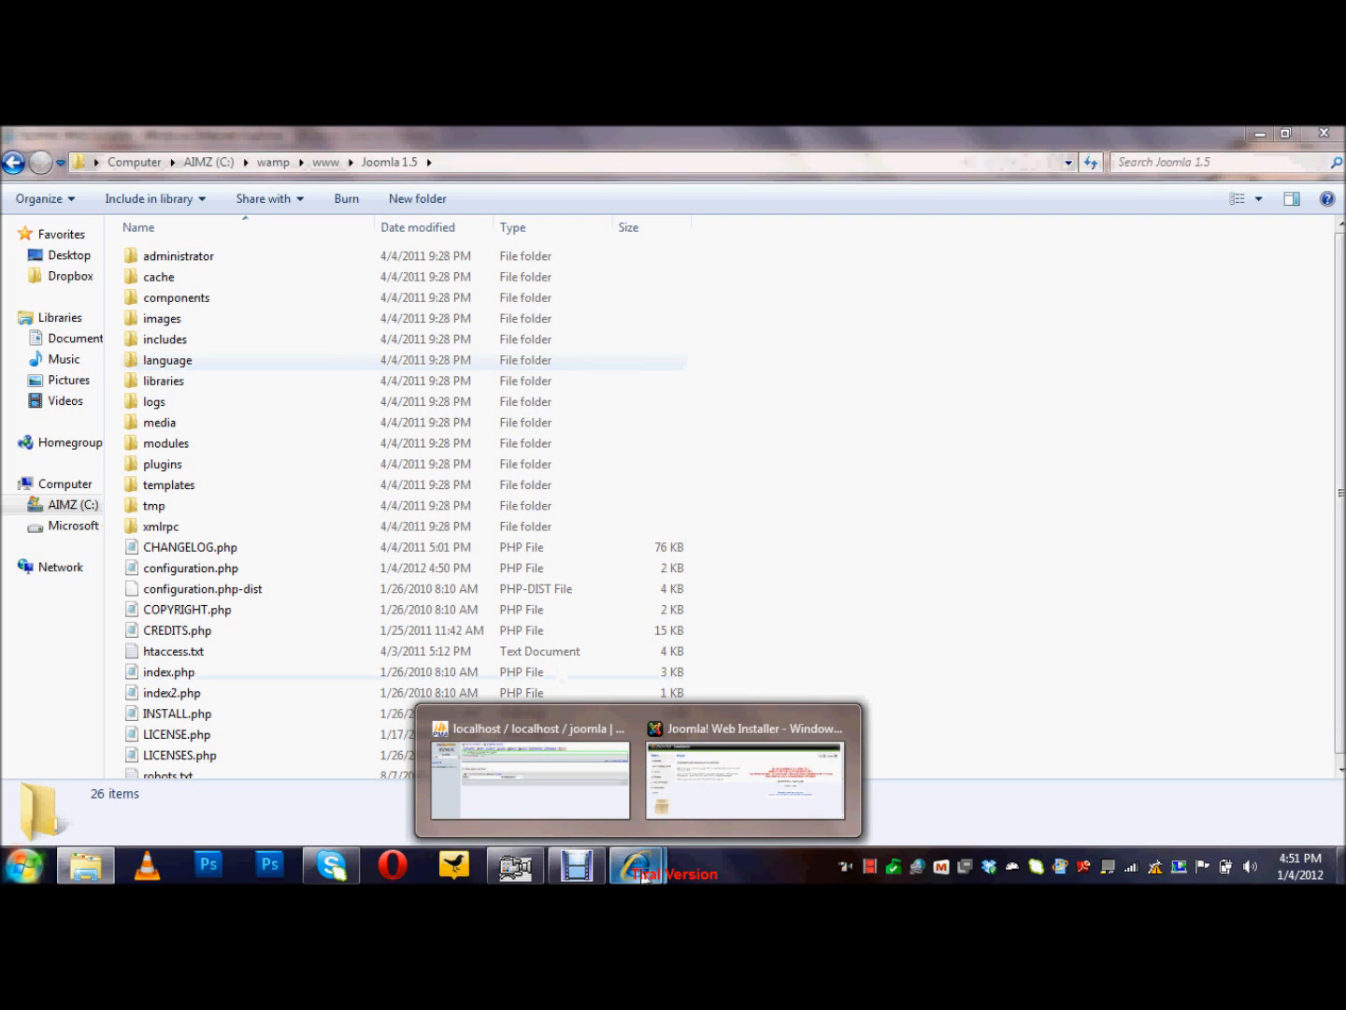
Step: From the Finish page, log into the Joomla administrator with the admin credentials, then preview the frontpage maximized
click(673, 807)
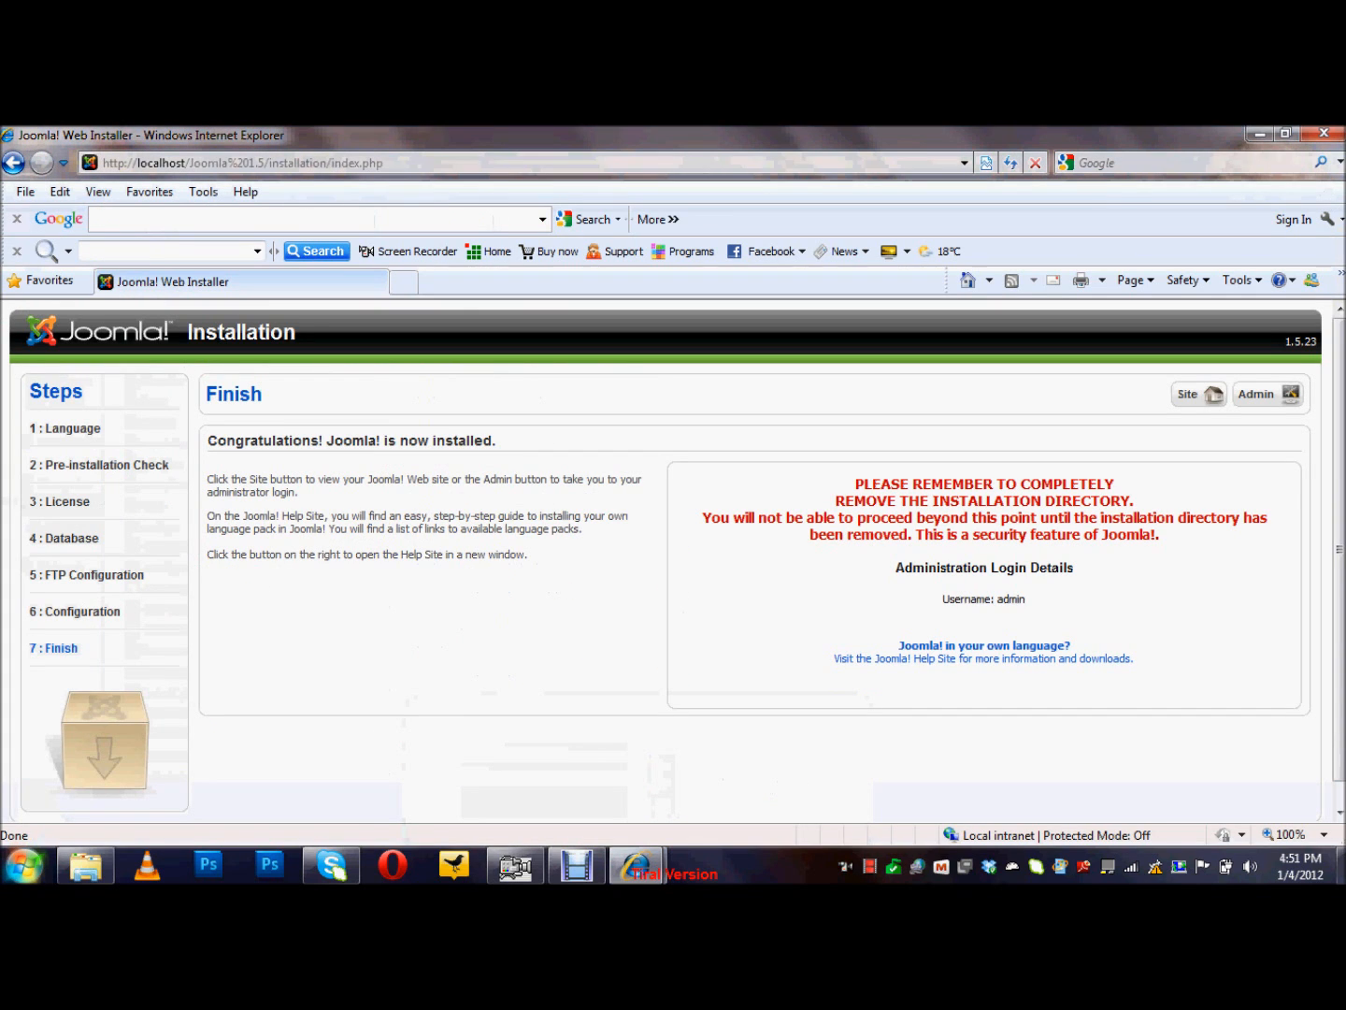
click(1267, 394)
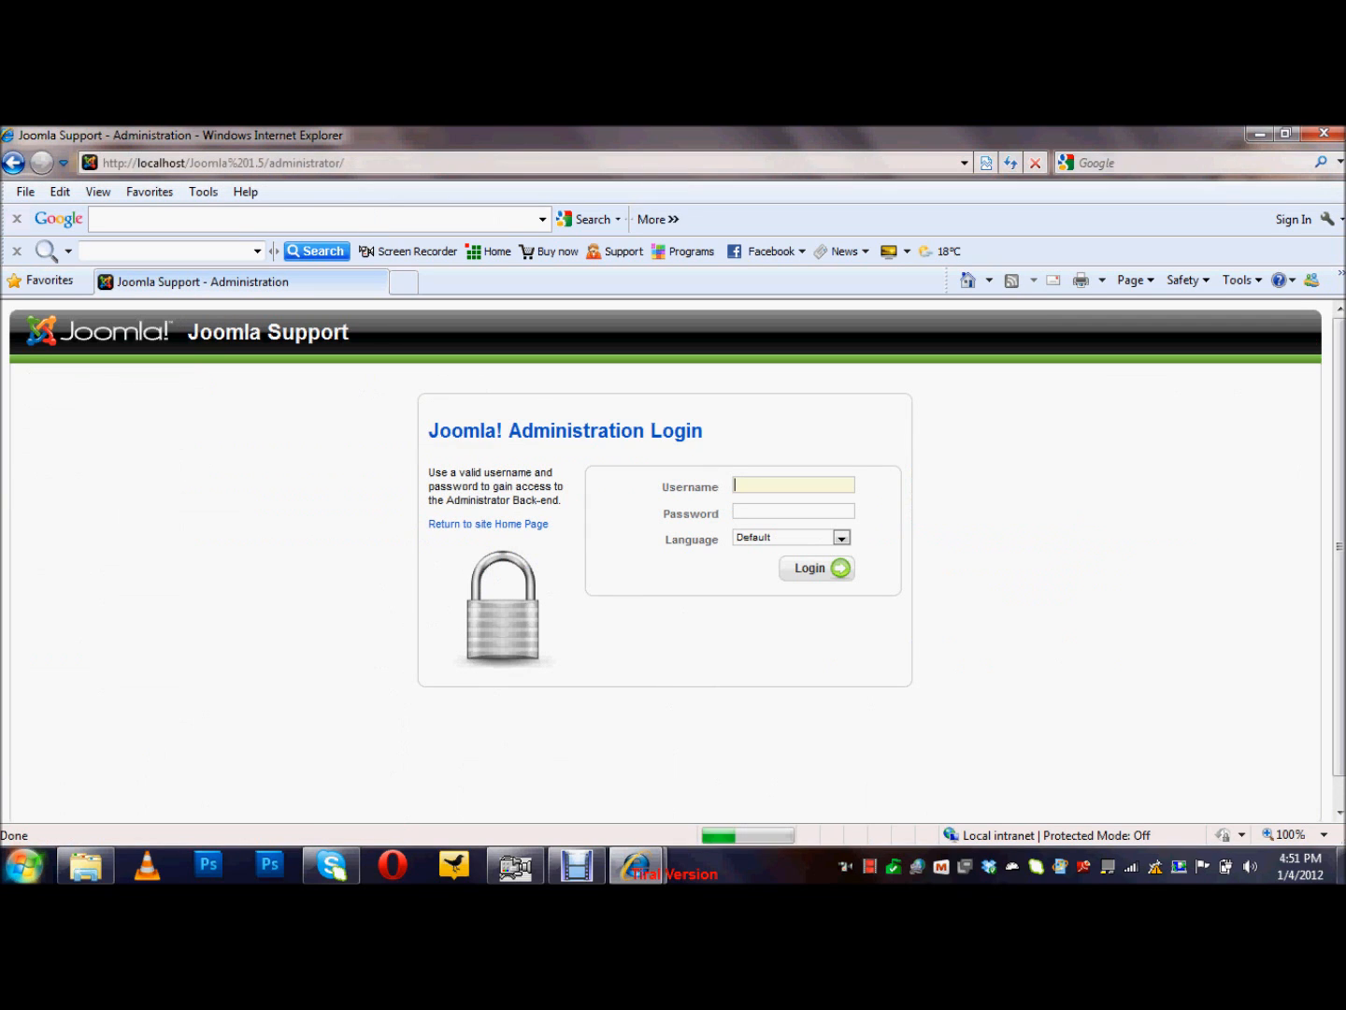
text(admin)
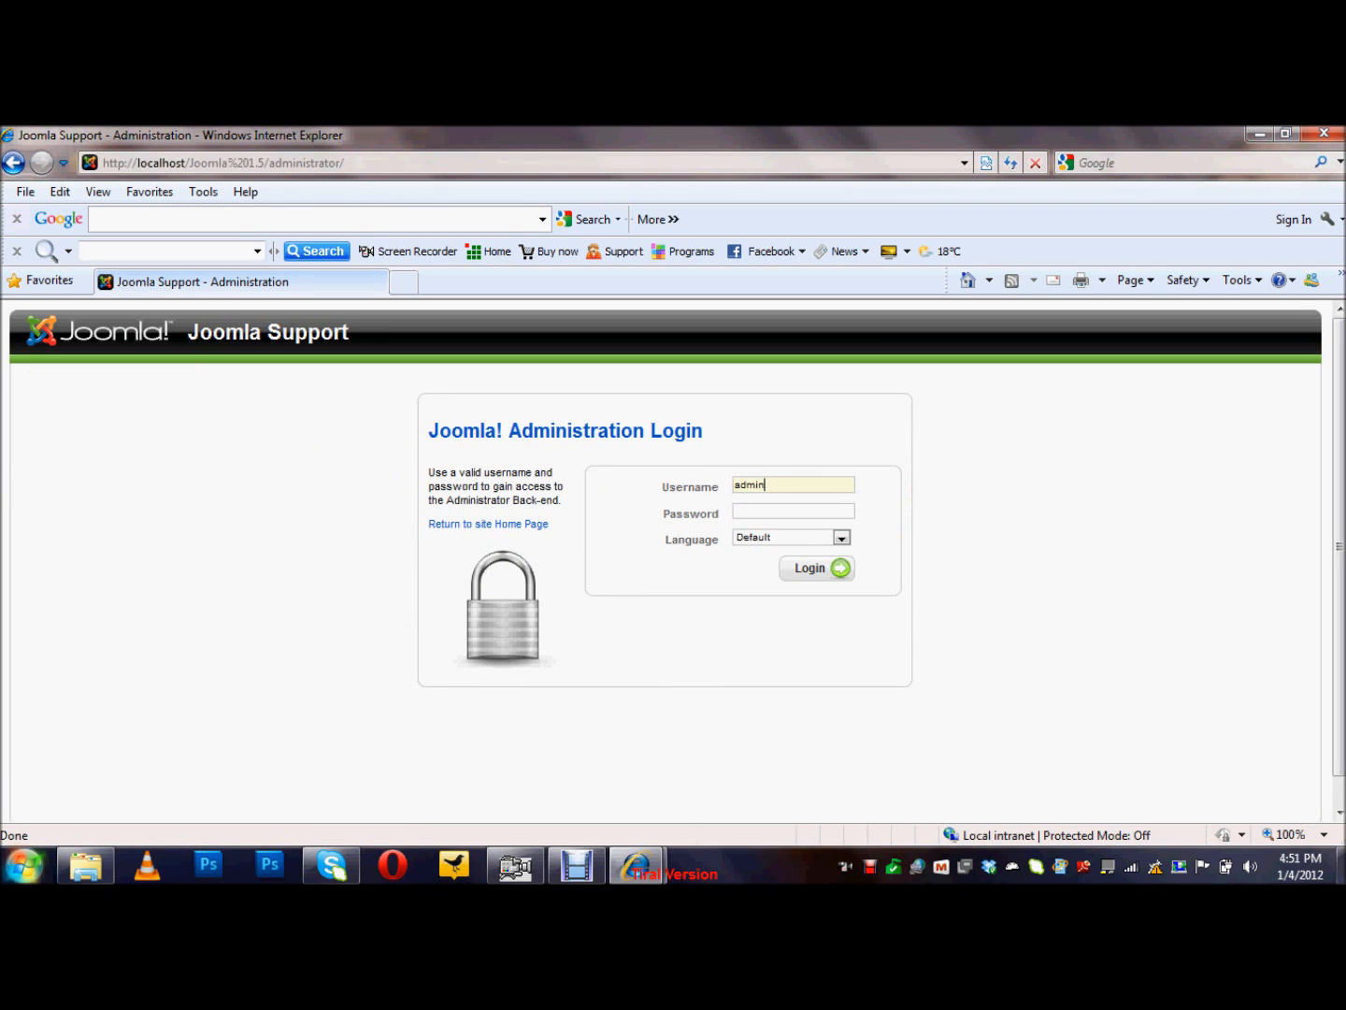
key(Tab)
text(adm)
key(Return)
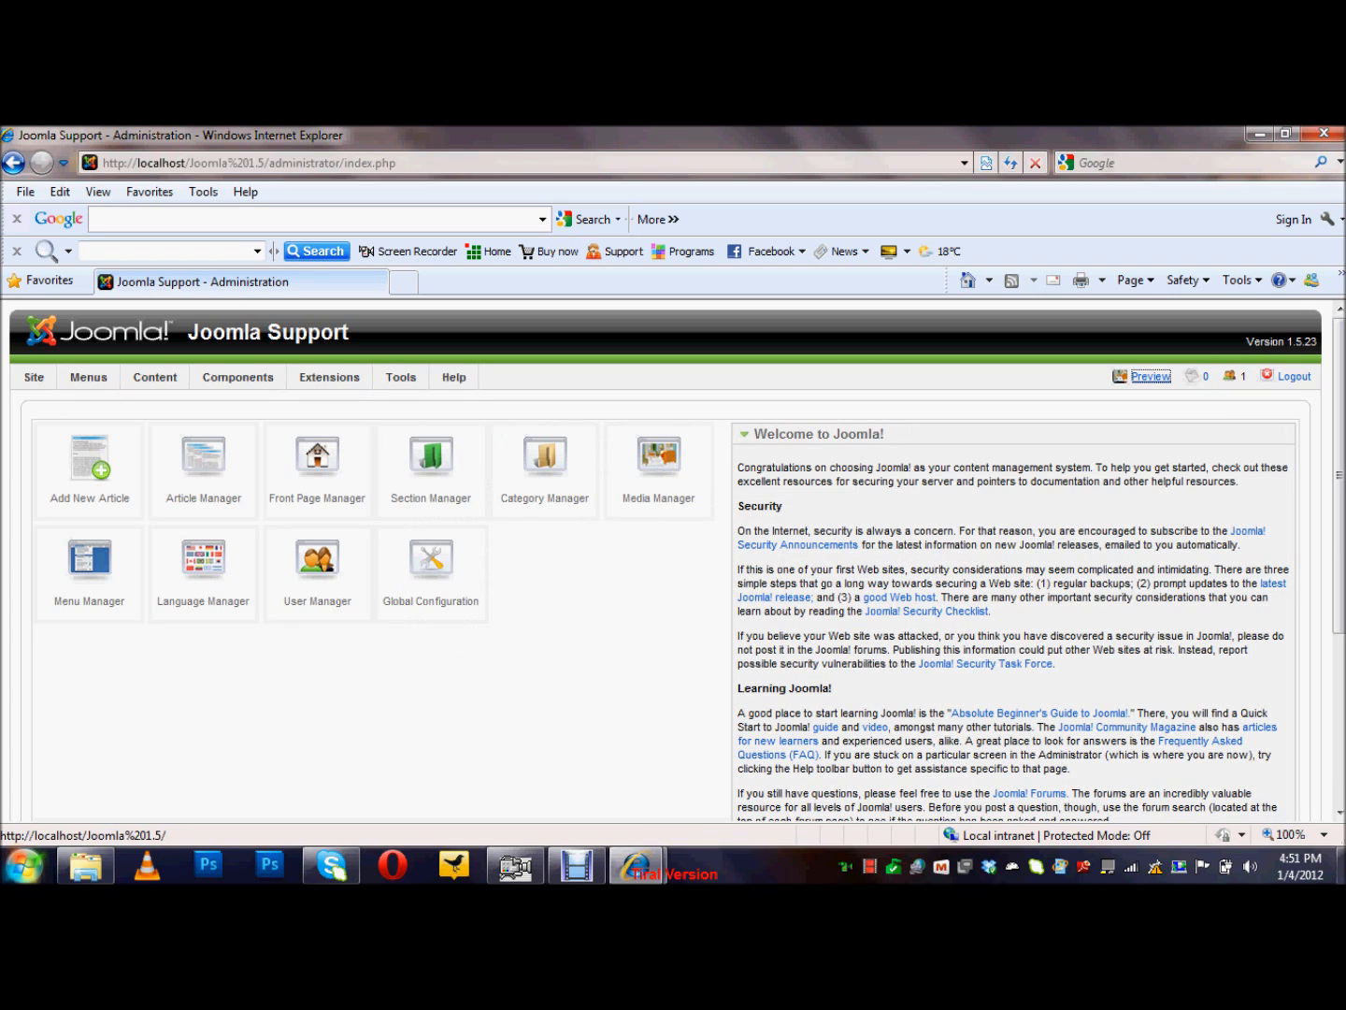
click(1151, 376)
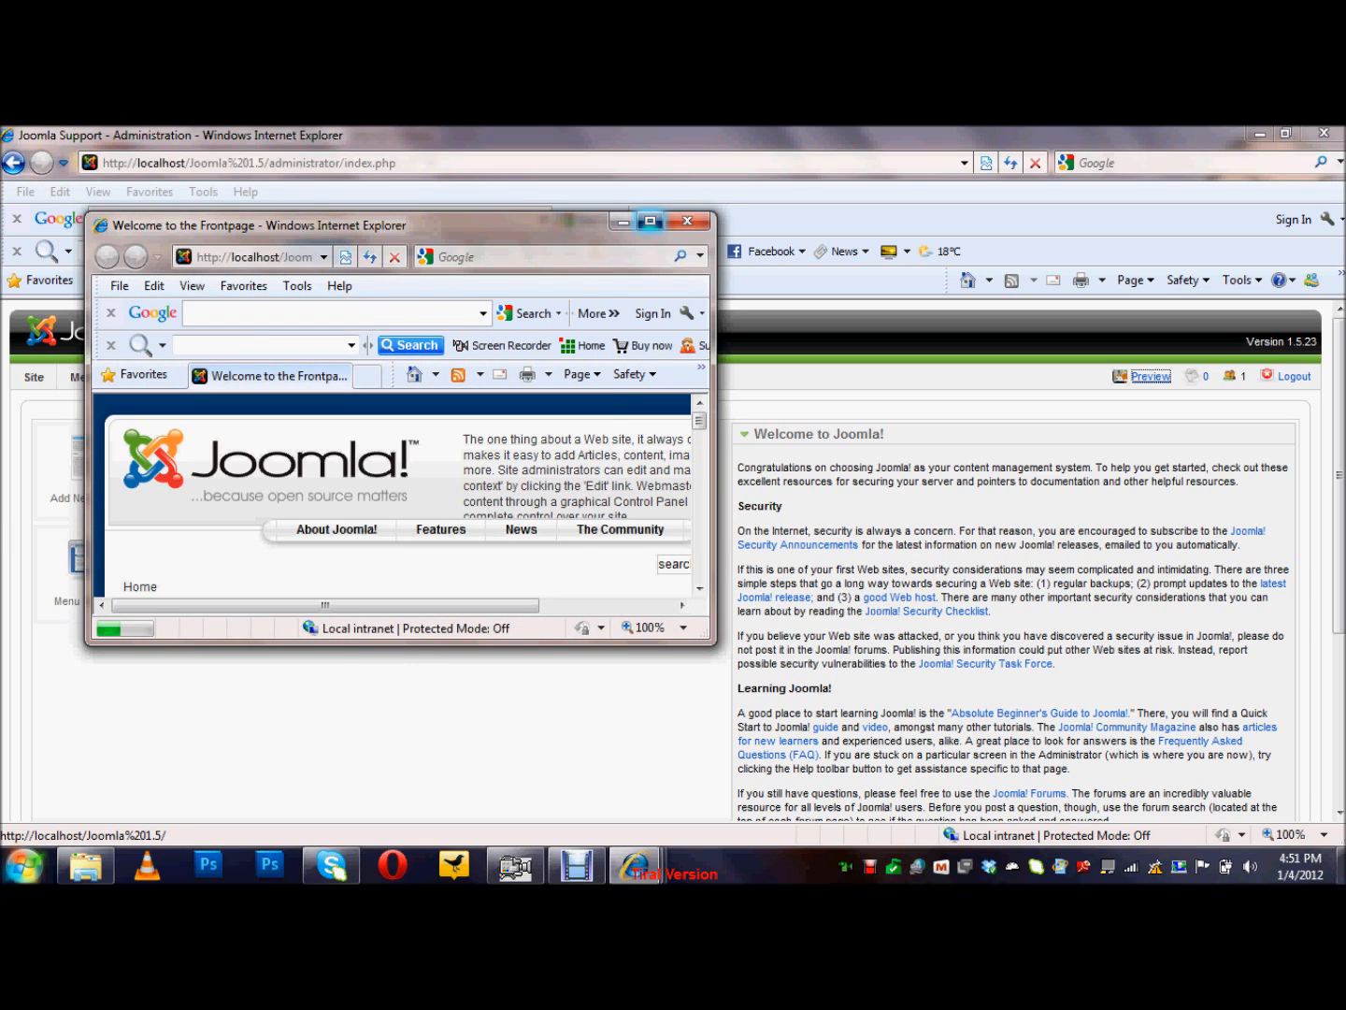
click(650, 221)
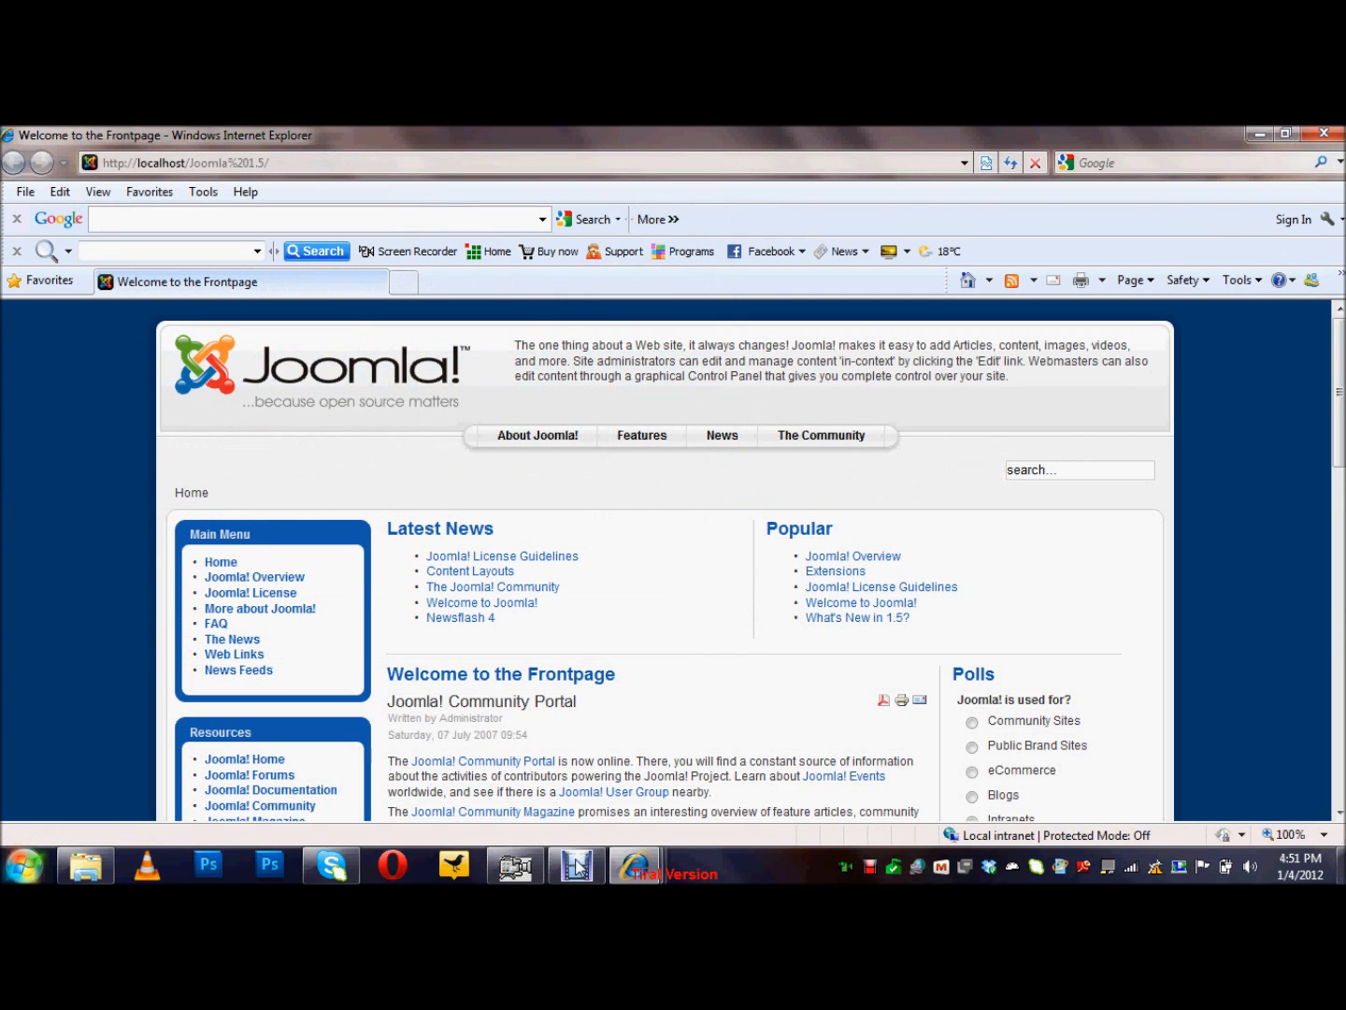
Step: Stop the recordings in both Debut Video Capture and ACA Screen Recorder
click(577, 867)
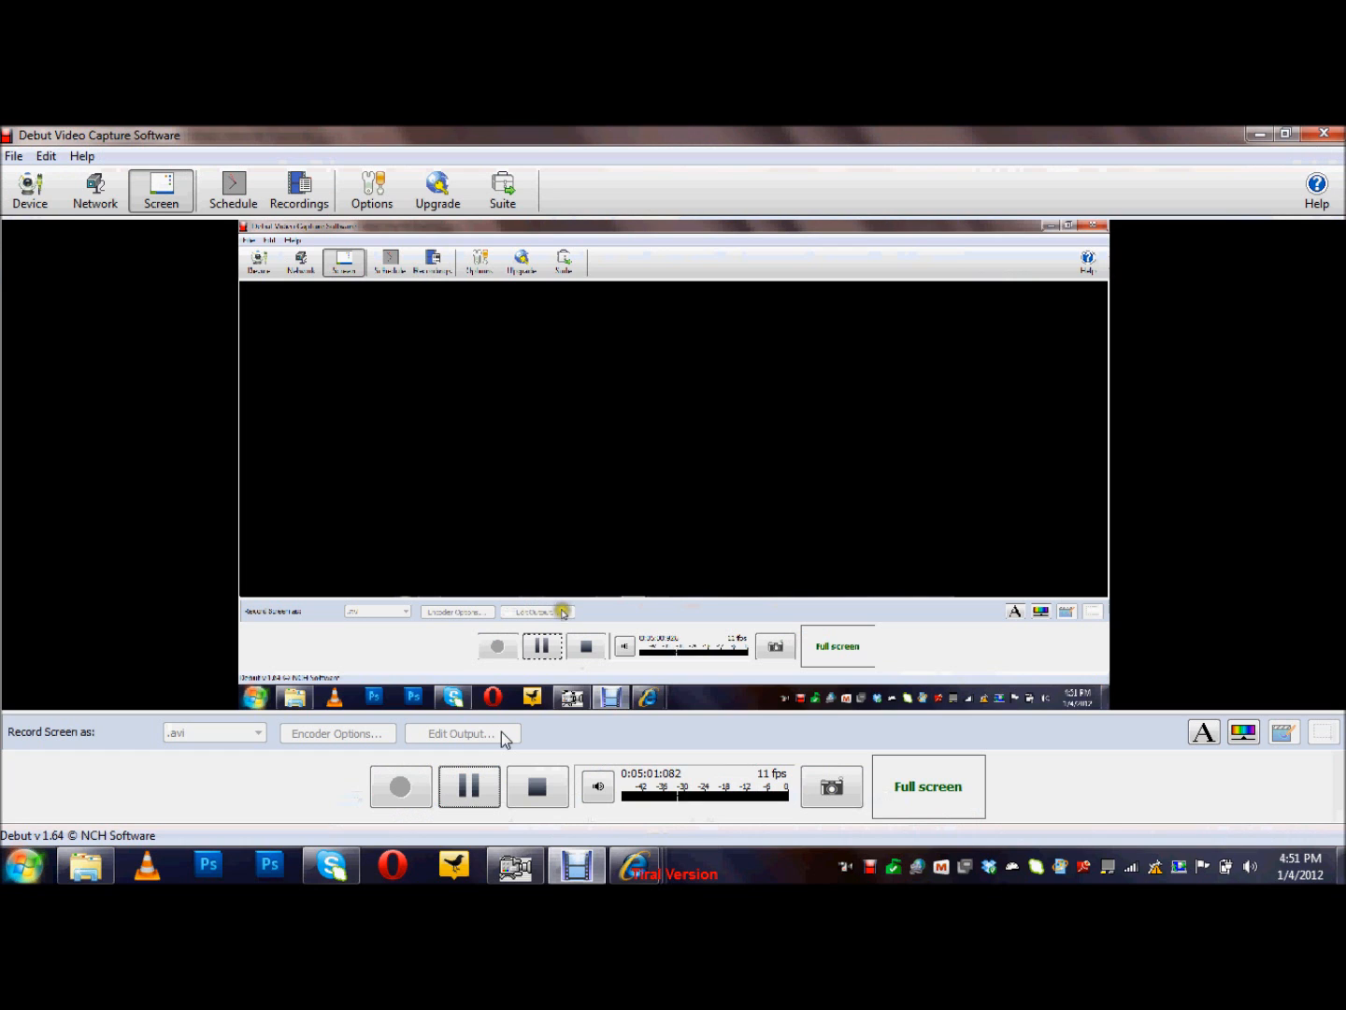
click(536, 787)
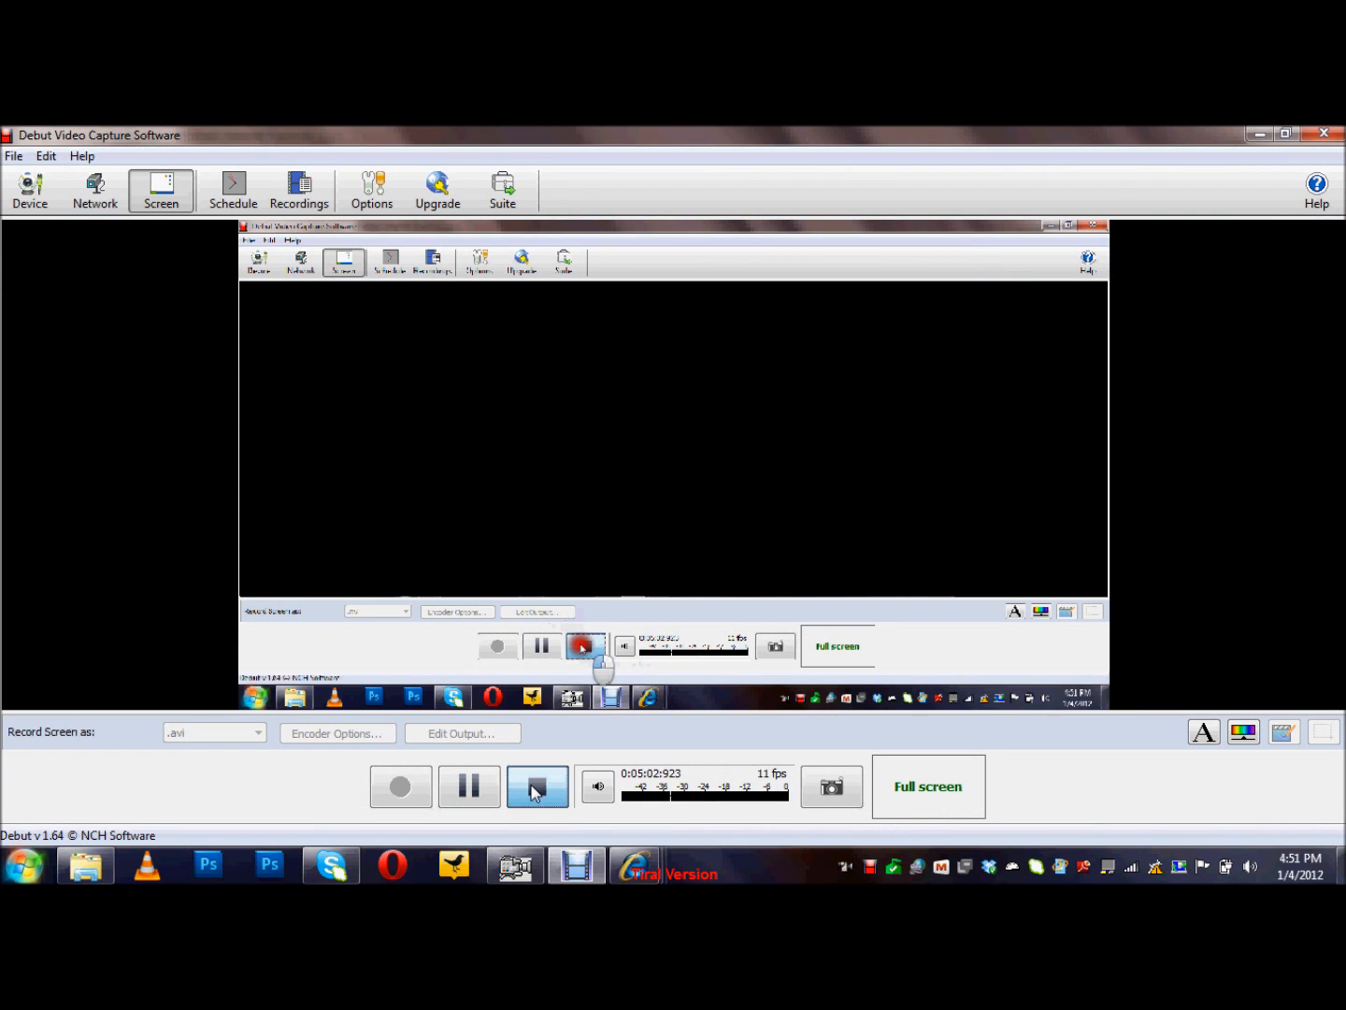
click(516, 865)
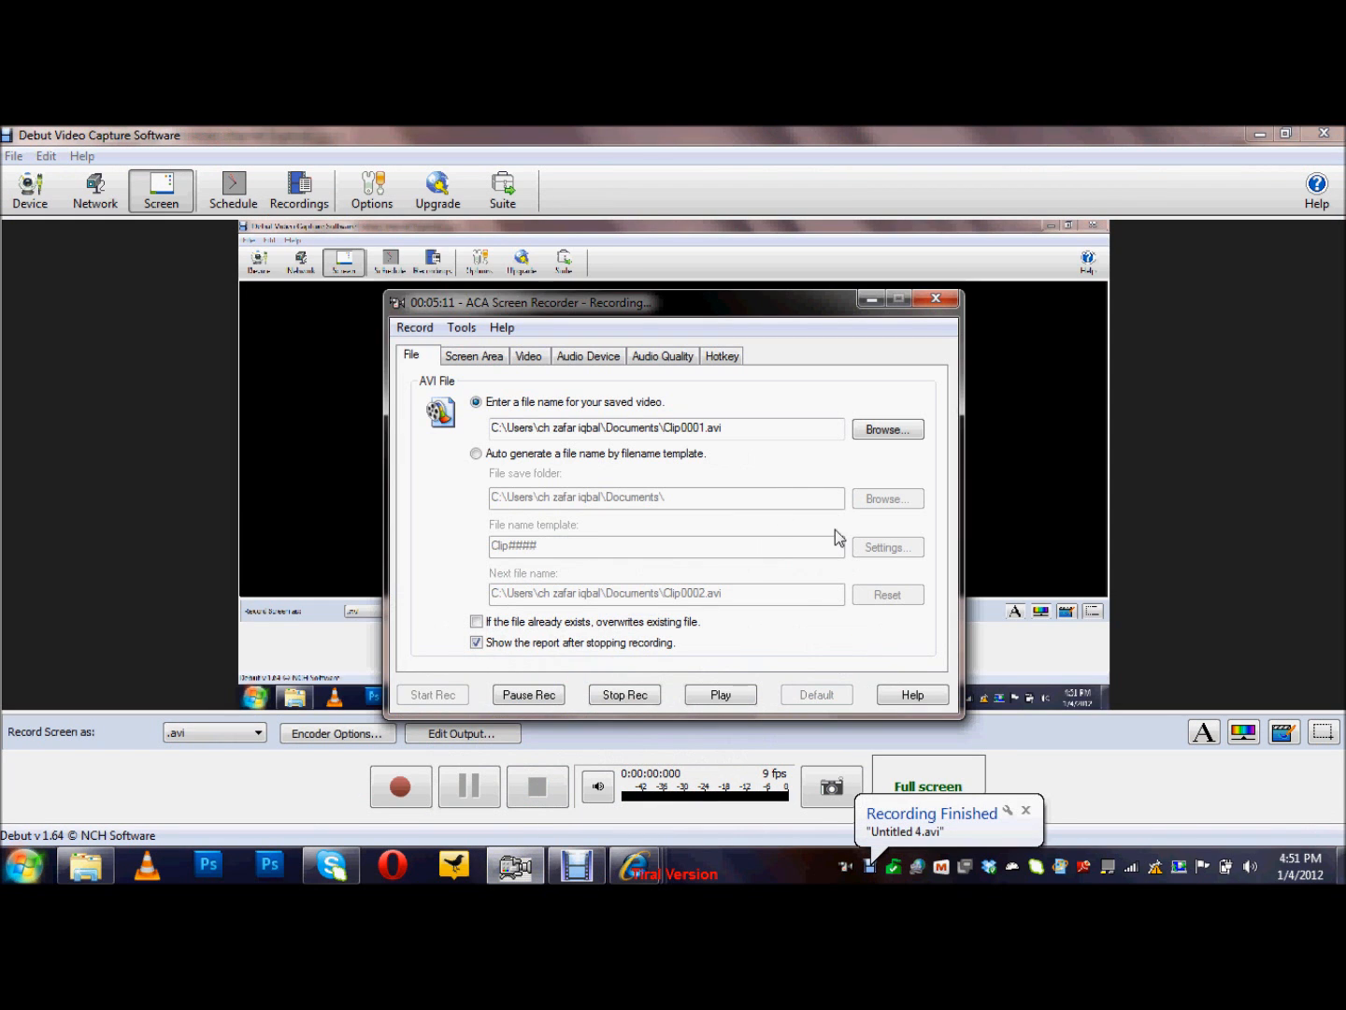
click(626, 694)
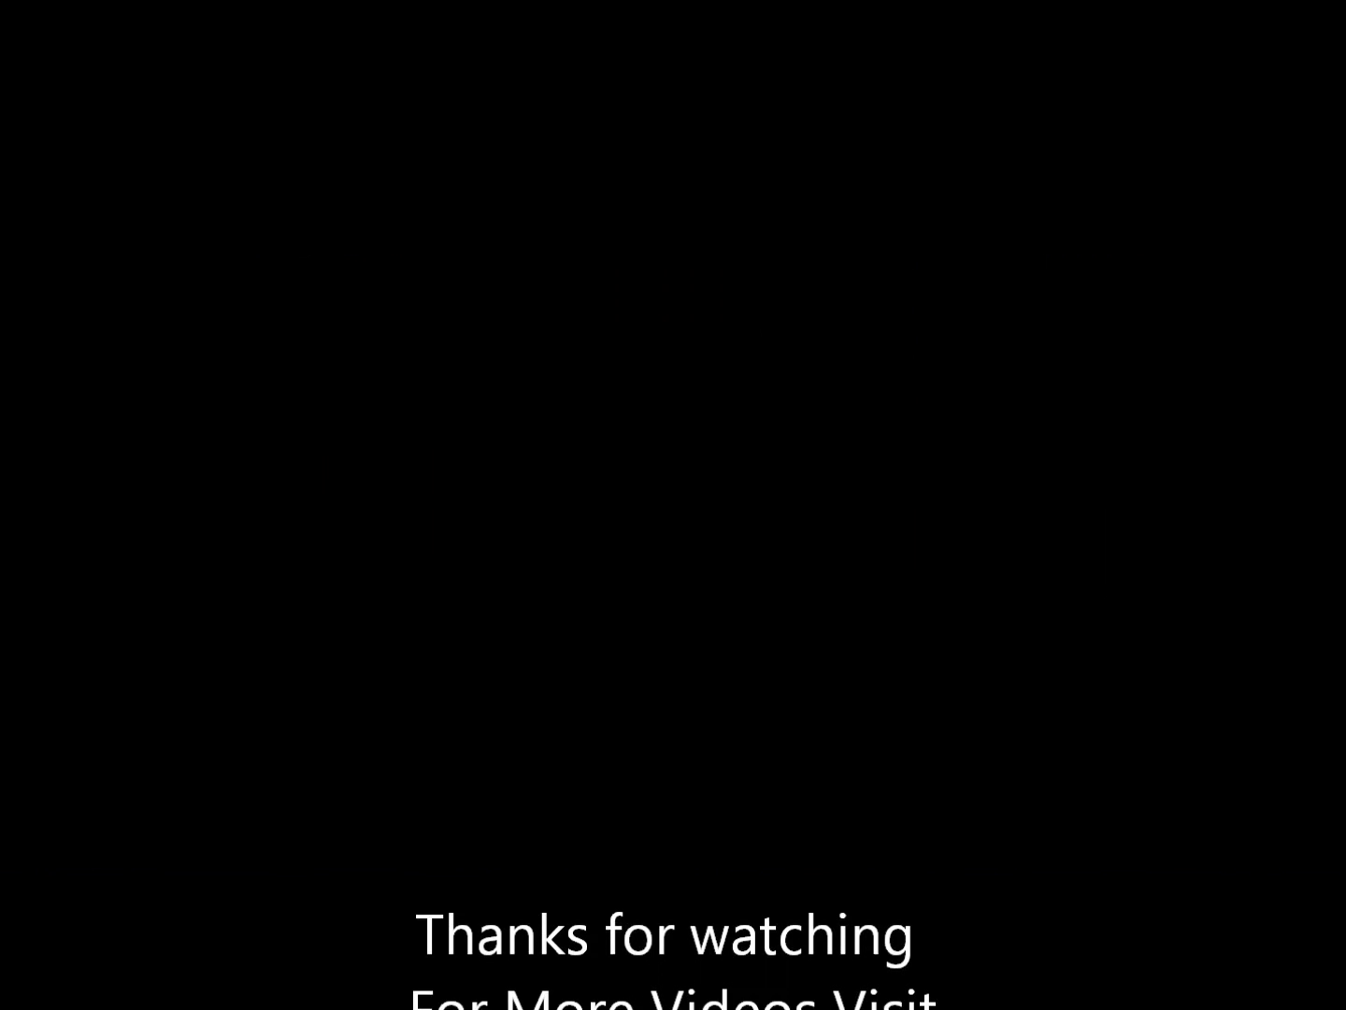